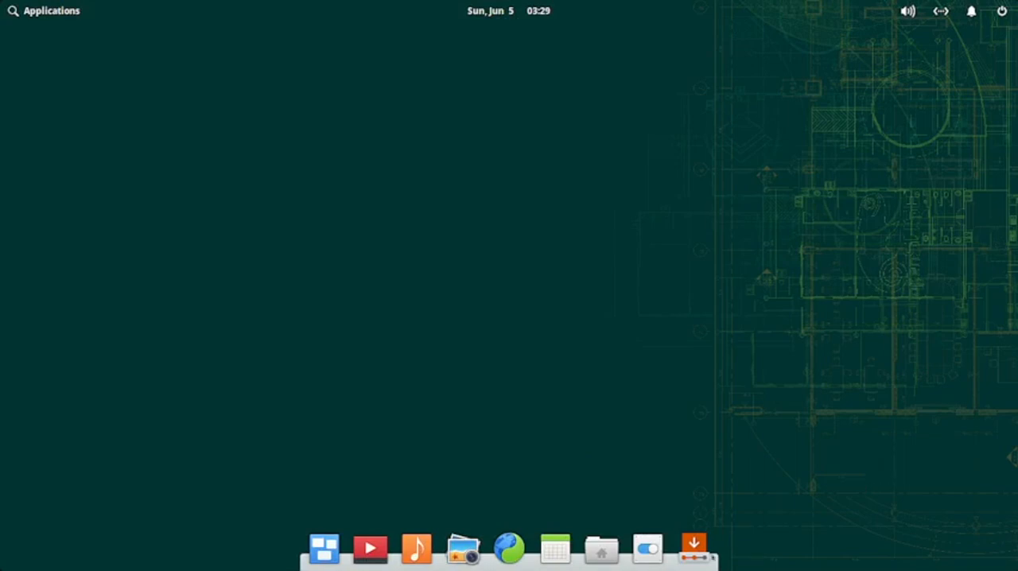
Step: Launch the openSUSE Leap installer and choose the Indian keyboard layout with the English (India, with rupee) variant
click(695, 550)
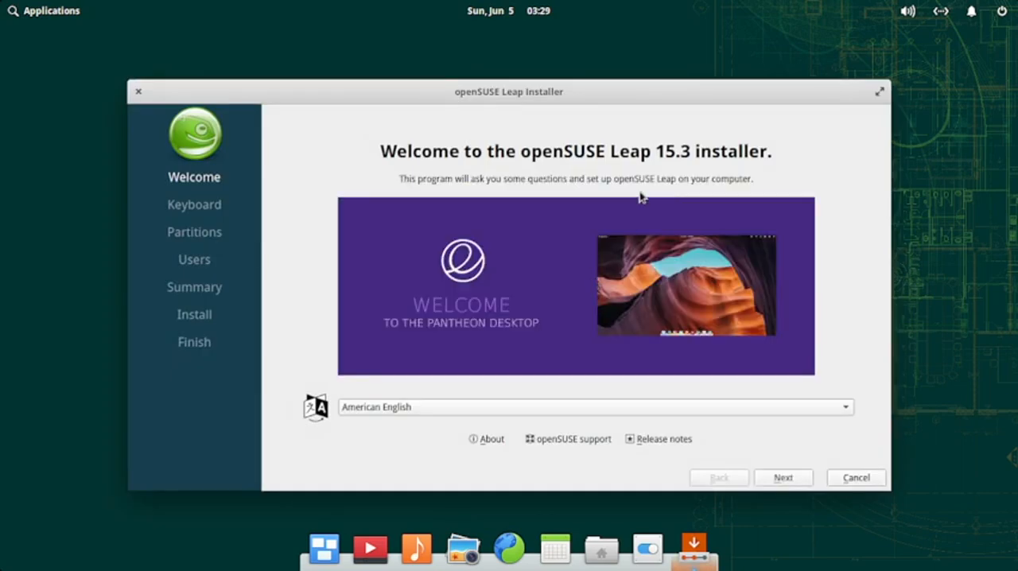
click(782, 478)
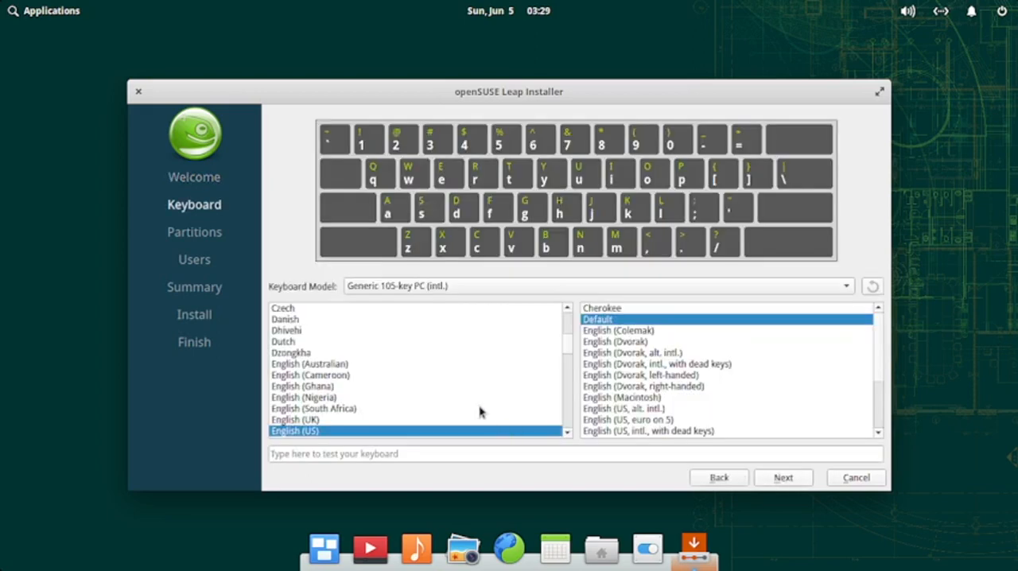
scroll(393, 348, down, 8)
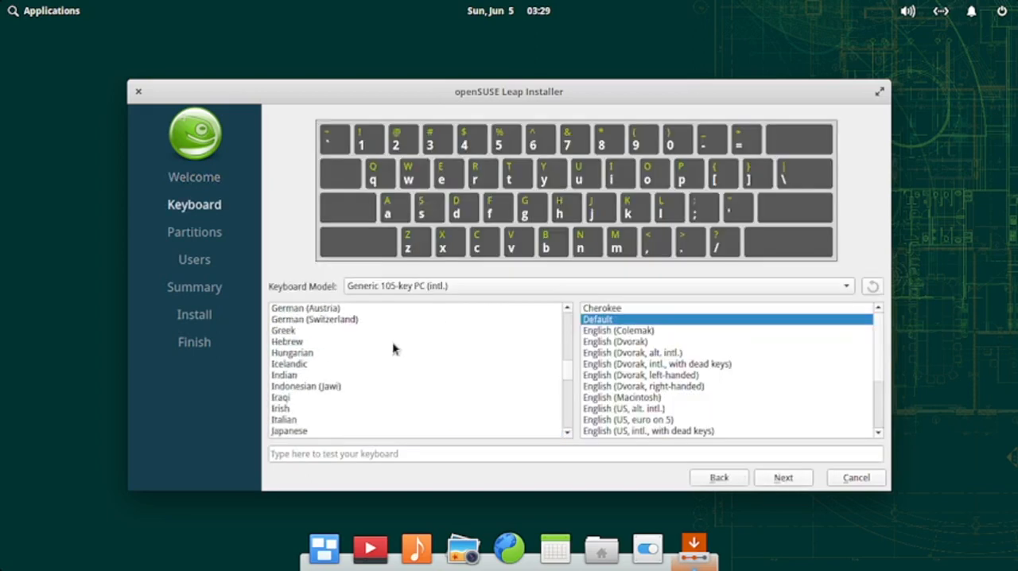
click(286, 375)
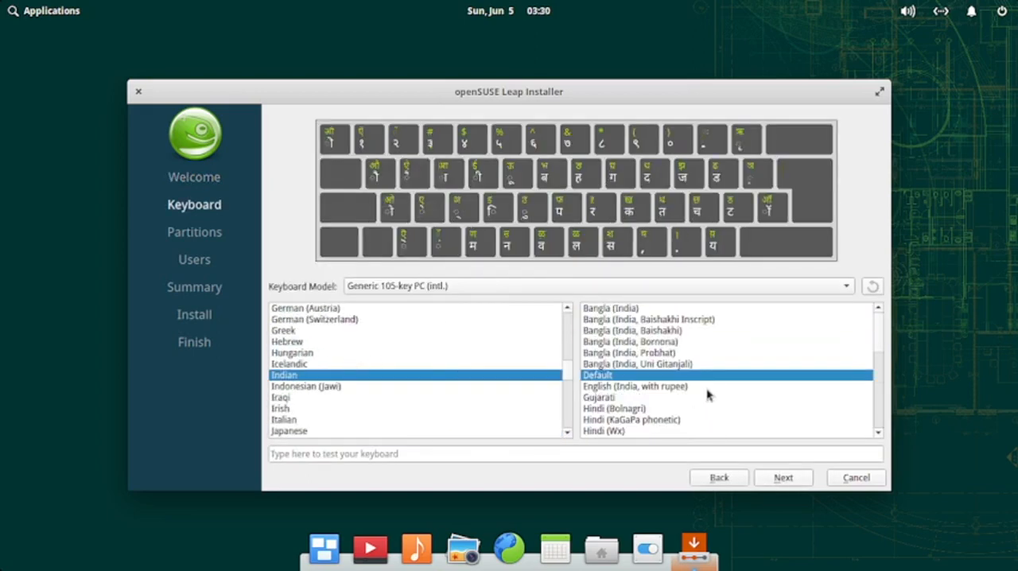
click(659, 387)
click(789, 478)
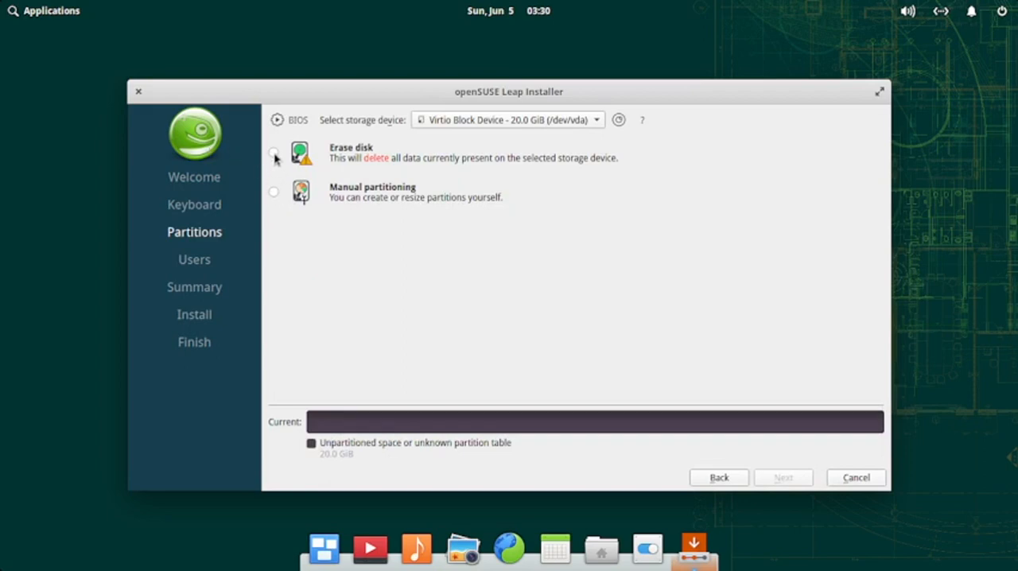
Step: Choose manual partitioning and create a new Master Boot Record (MBR) partition table on the Virtio Block Device
click(274, 194)
click(783, 477)
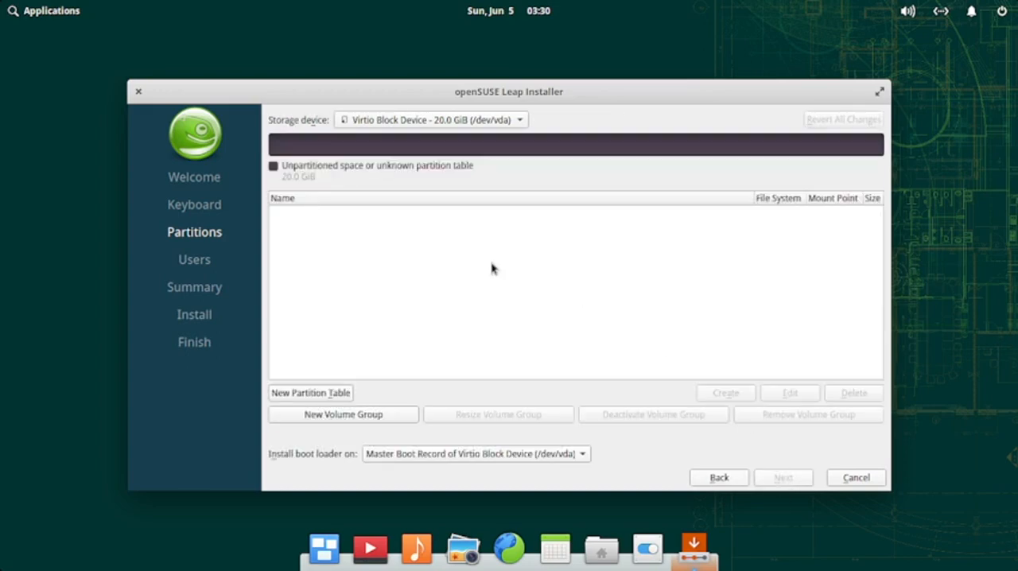
click(316, 395)
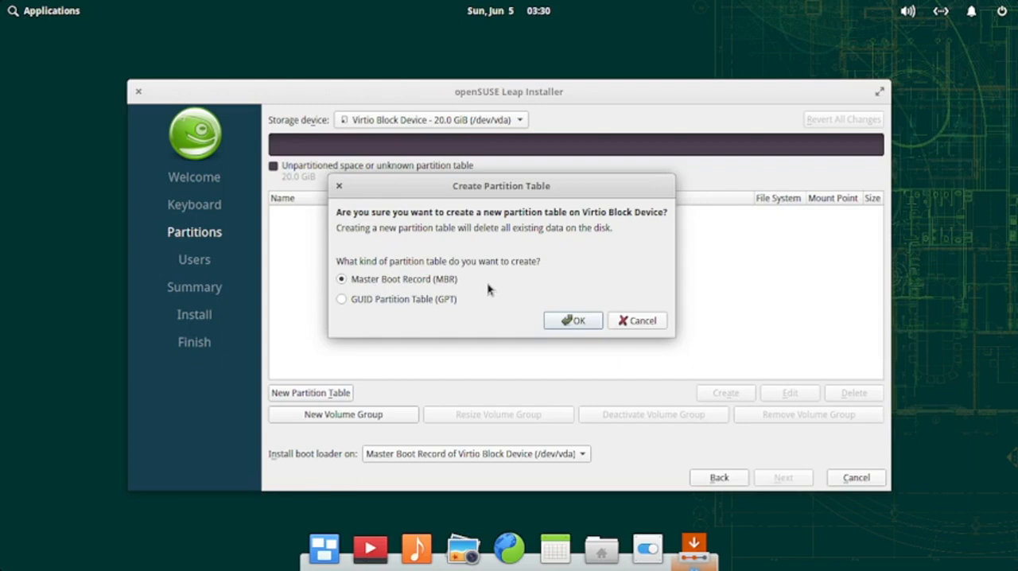
click(574, 321)
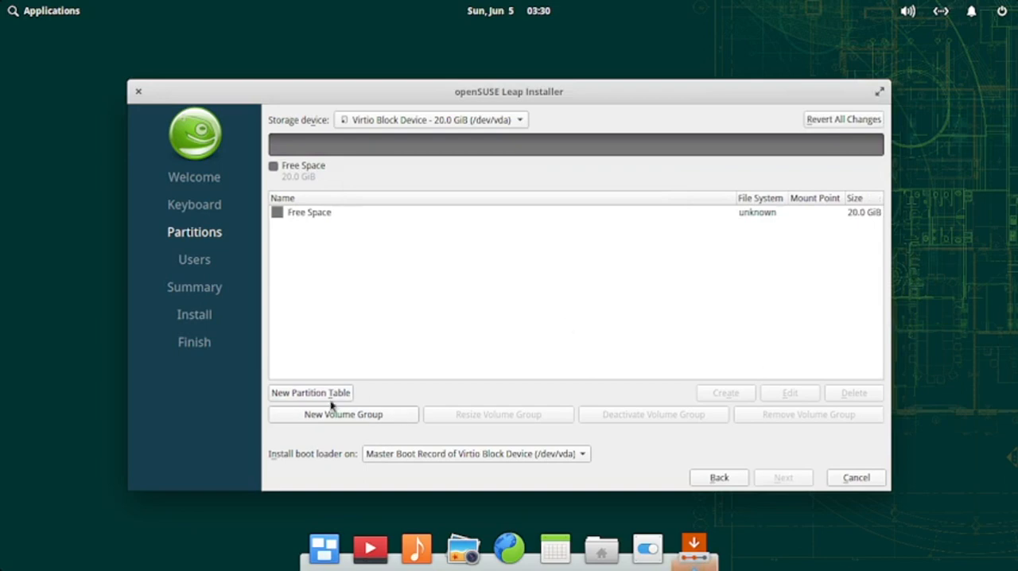
Step: Create a 300 MiB primary fat32 partition in the free space with the boot flag and mount point /boot
click(681, 215)
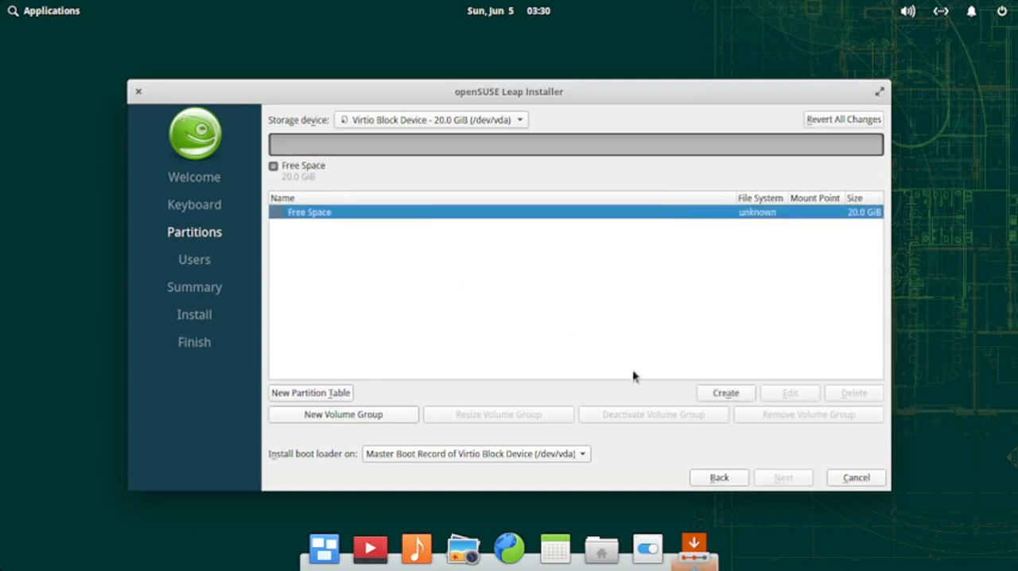
click(718, 393)
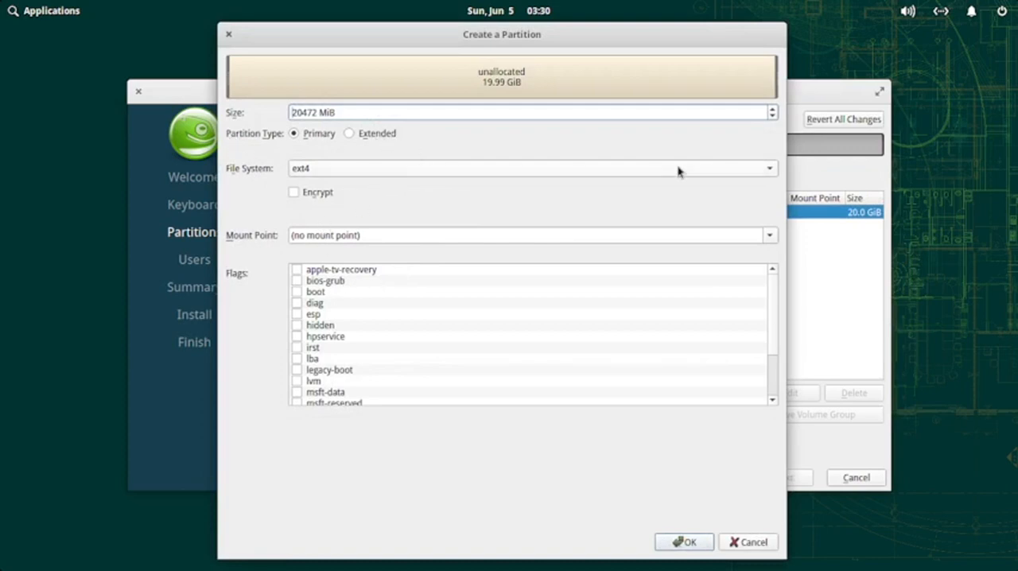
click(378, 170)
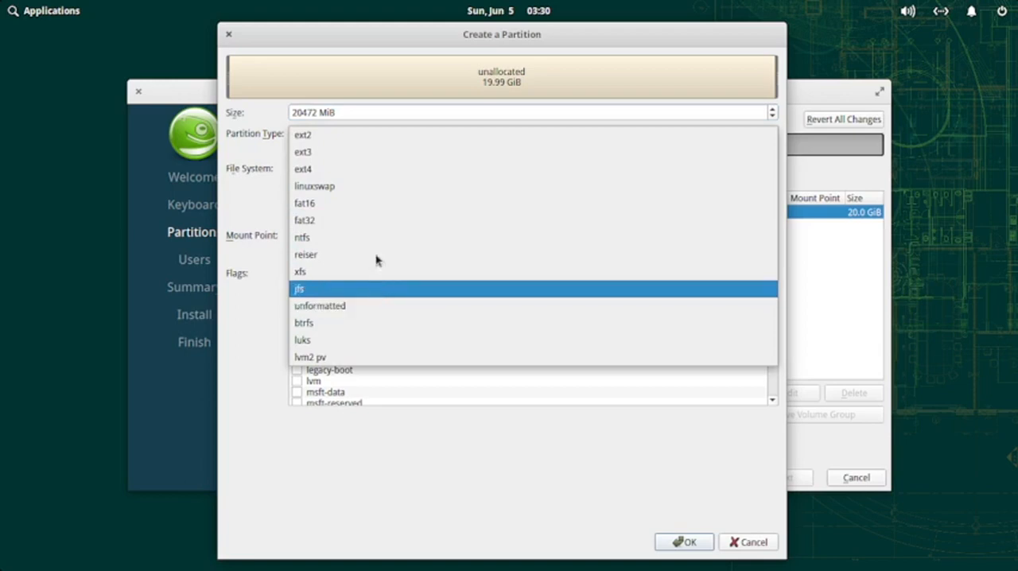
click(380, 218)
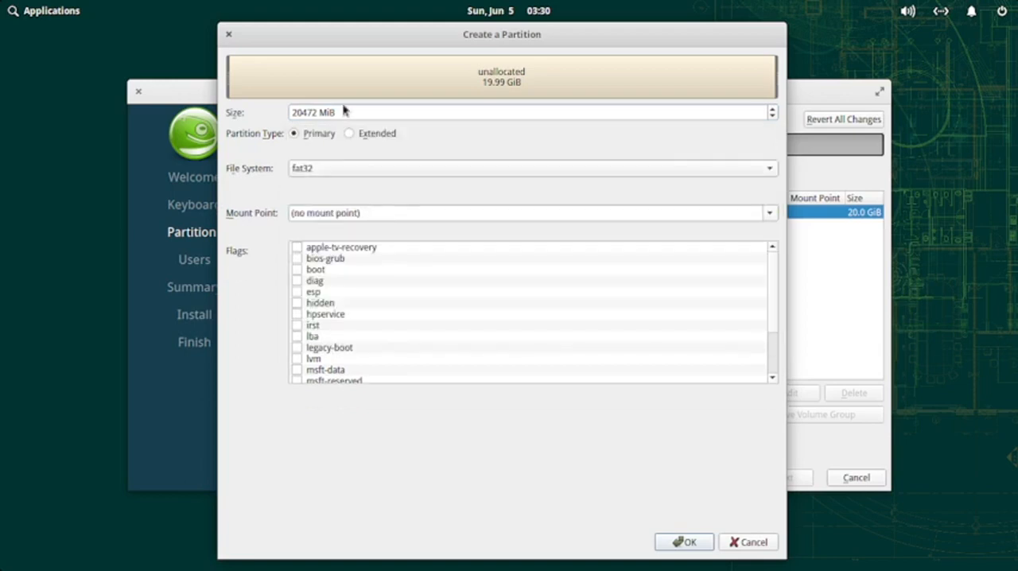
drag(319, 114, 285, 102)
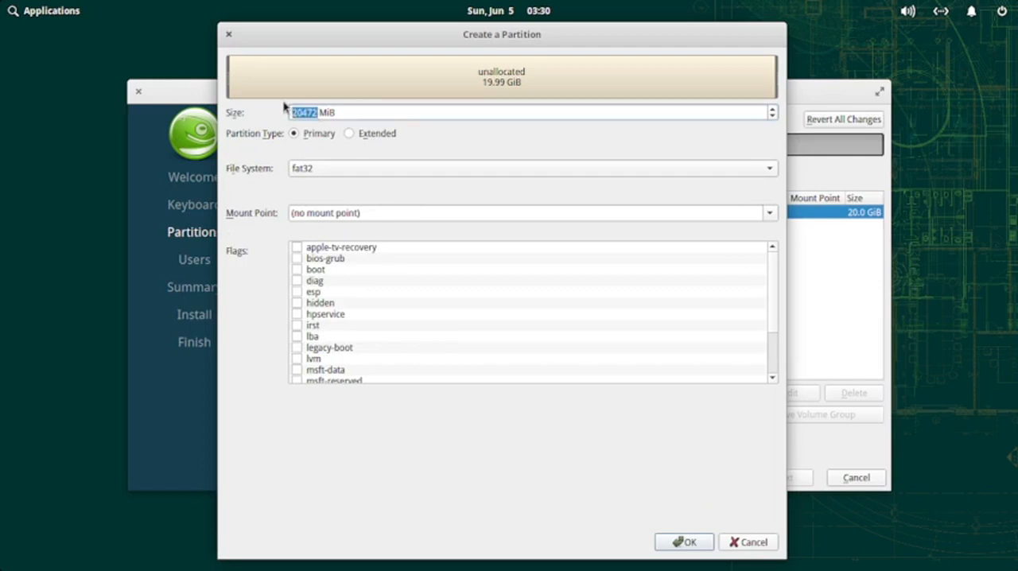
text(300)
click(297, 269)
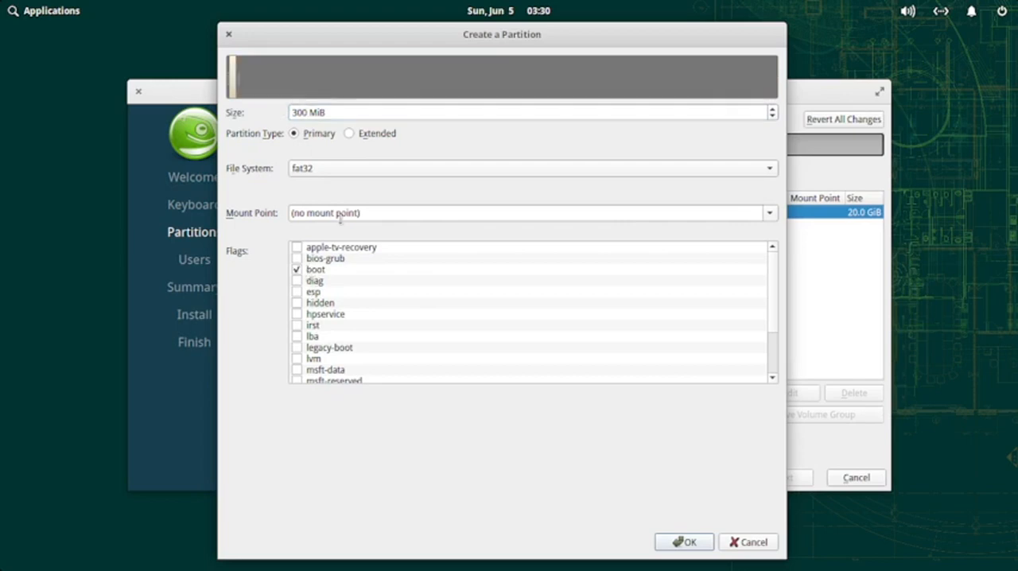
click(769, 213)
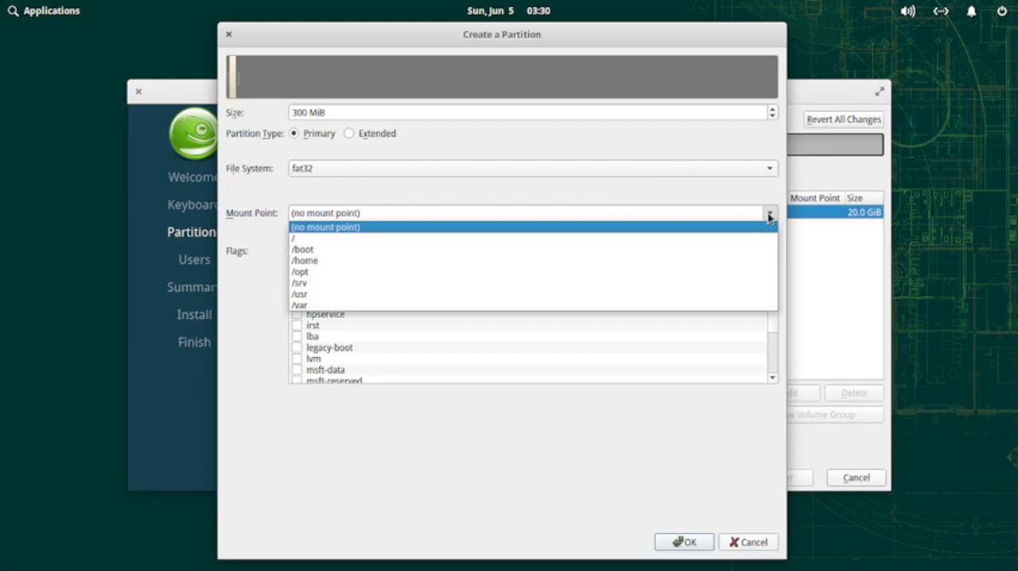
click(448, 253)
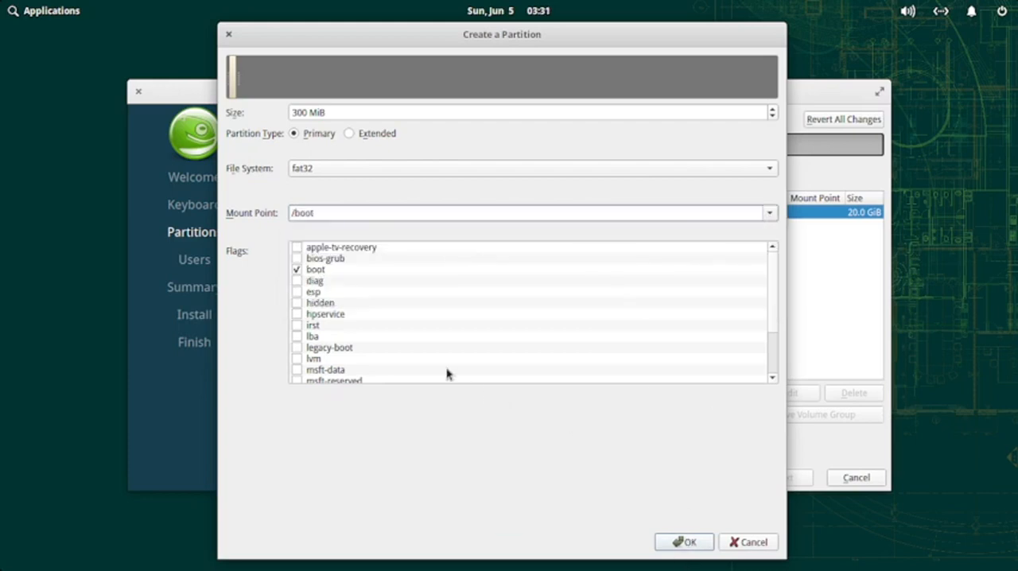
click(696, 543)
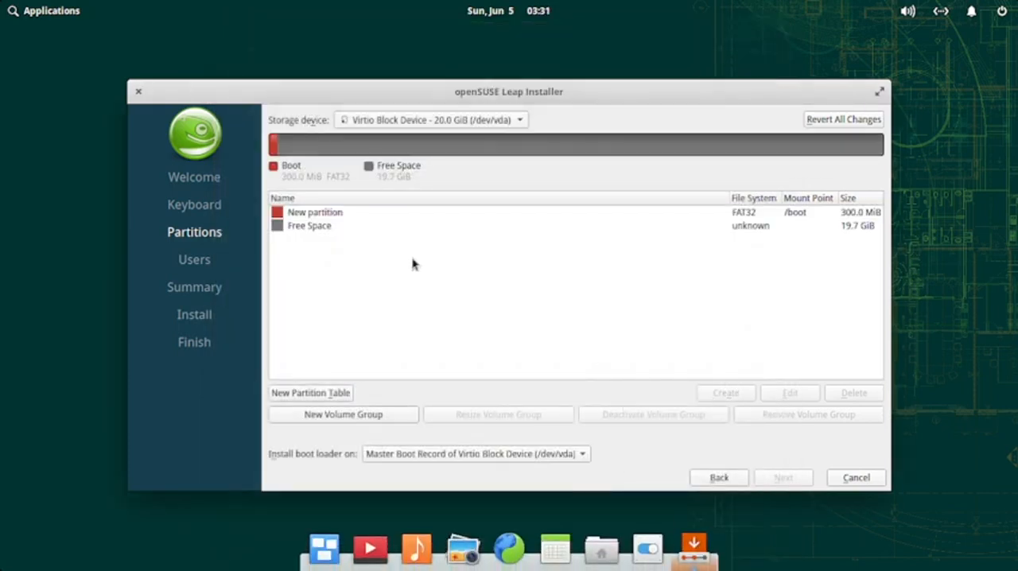
Step: Create a 4000 MiB extended partition with the swap flag in the free space after the boot partition
click(315, 227)
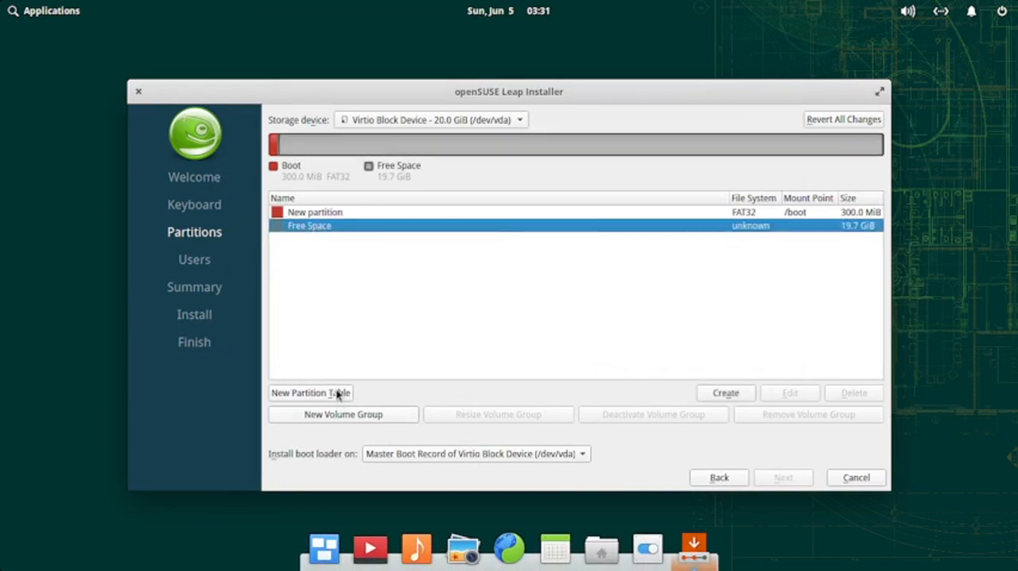
click(725, 394)
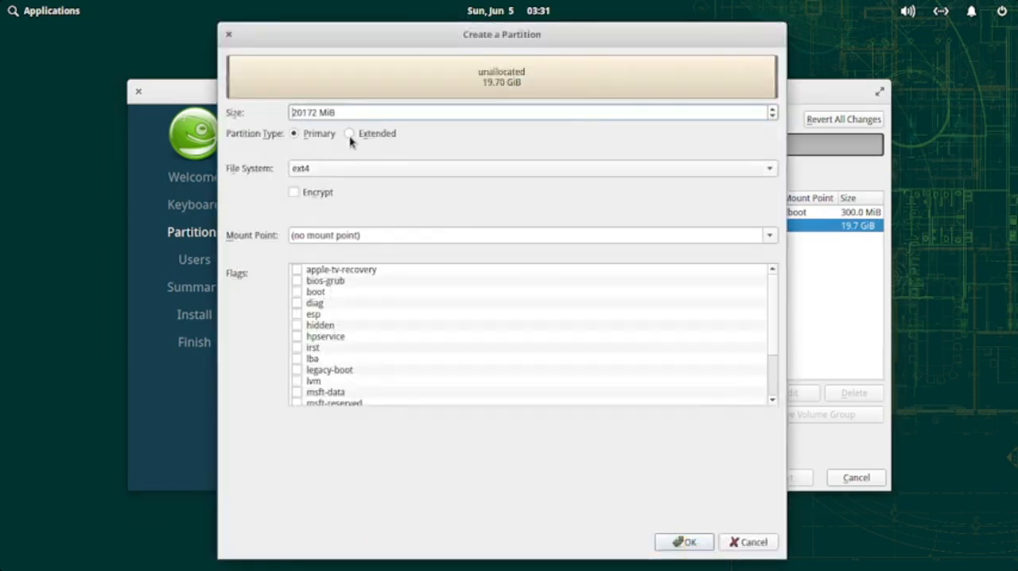
click(333, 169)
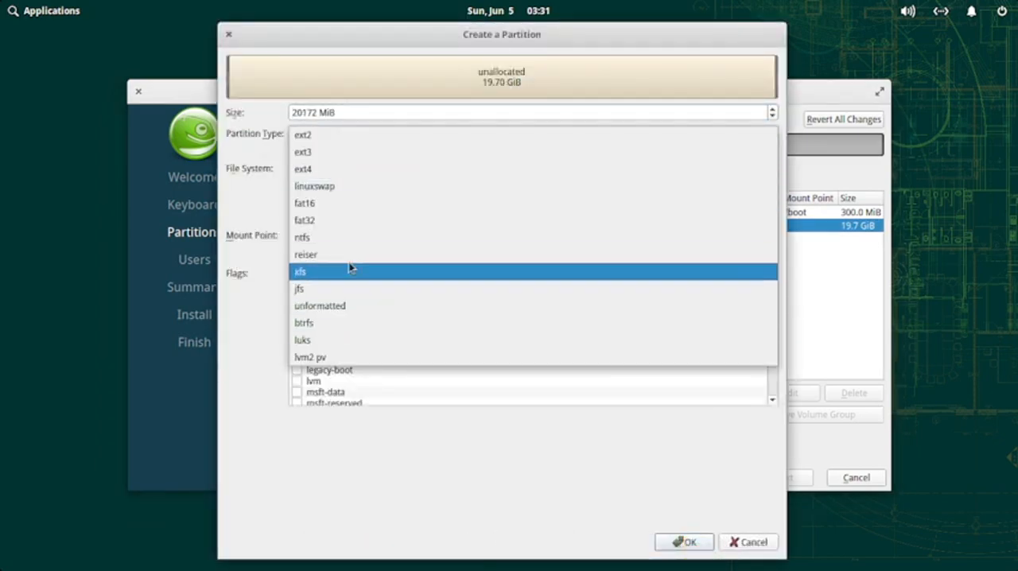
click(363, 185)
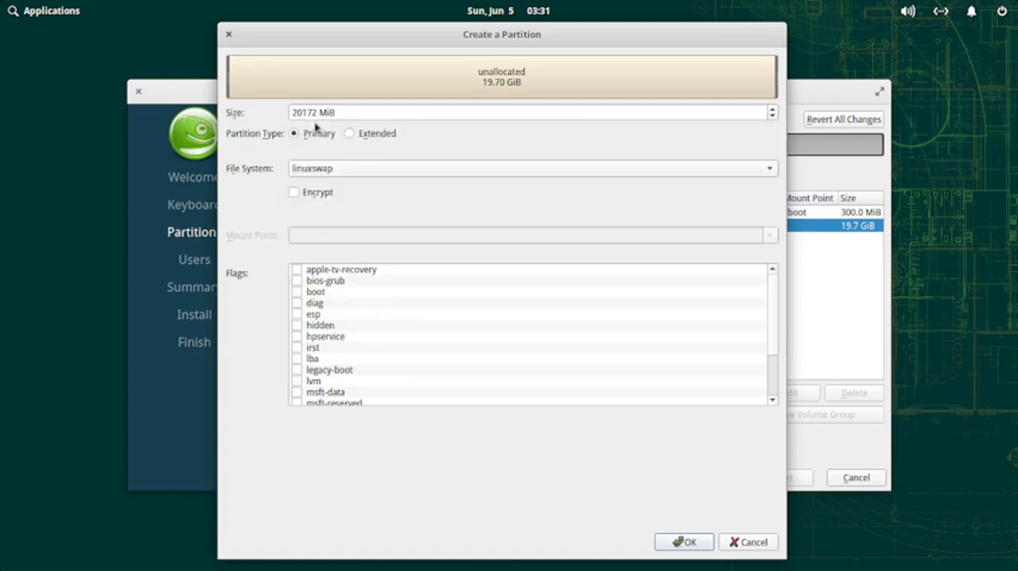
drag(317, 113, 272, 113)
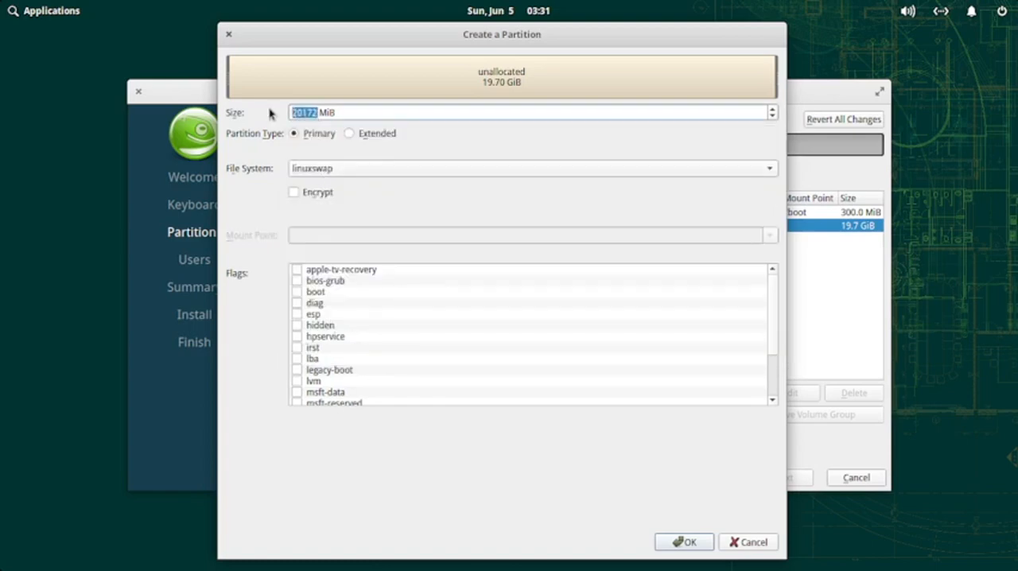
text(4000)
click(350, 134)
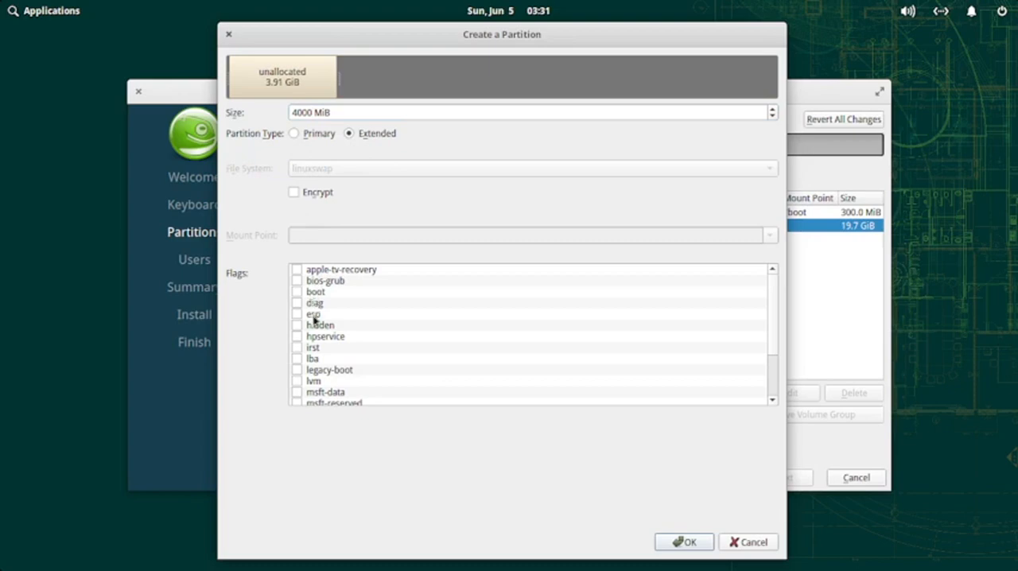
scroll(303, 372, down, 3)
click(297, 393)
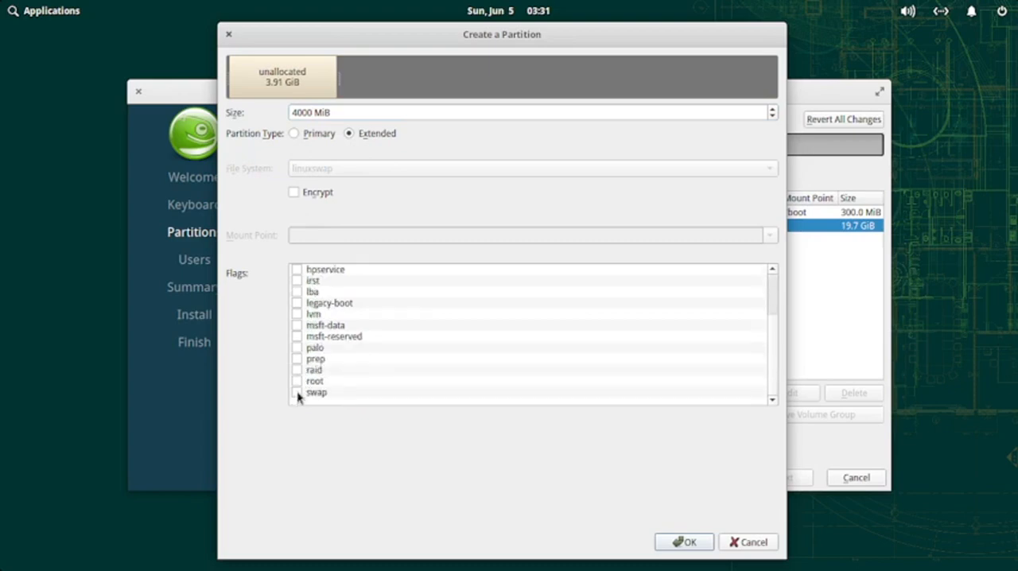
click(683, 543)
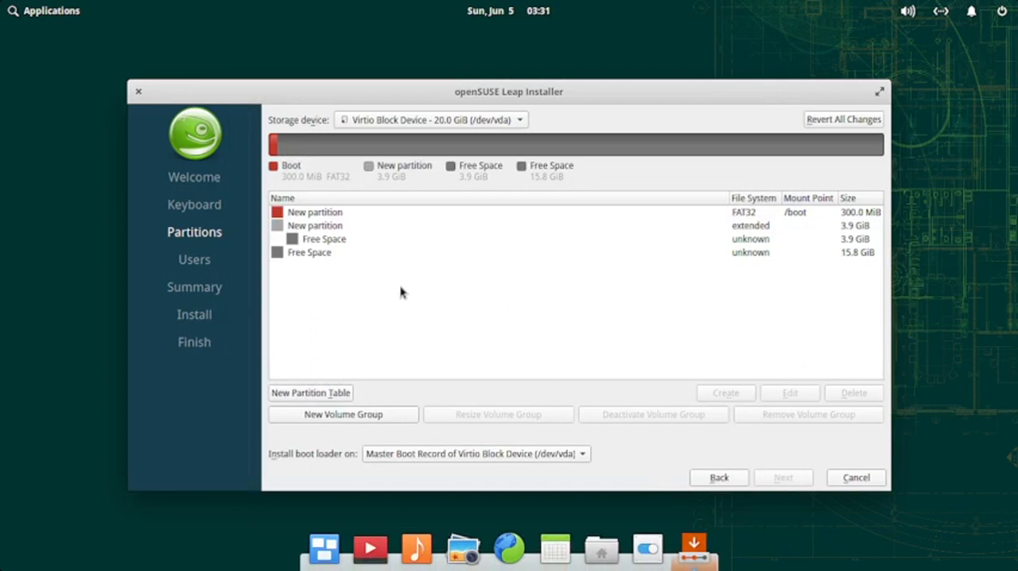
click(325, 240)
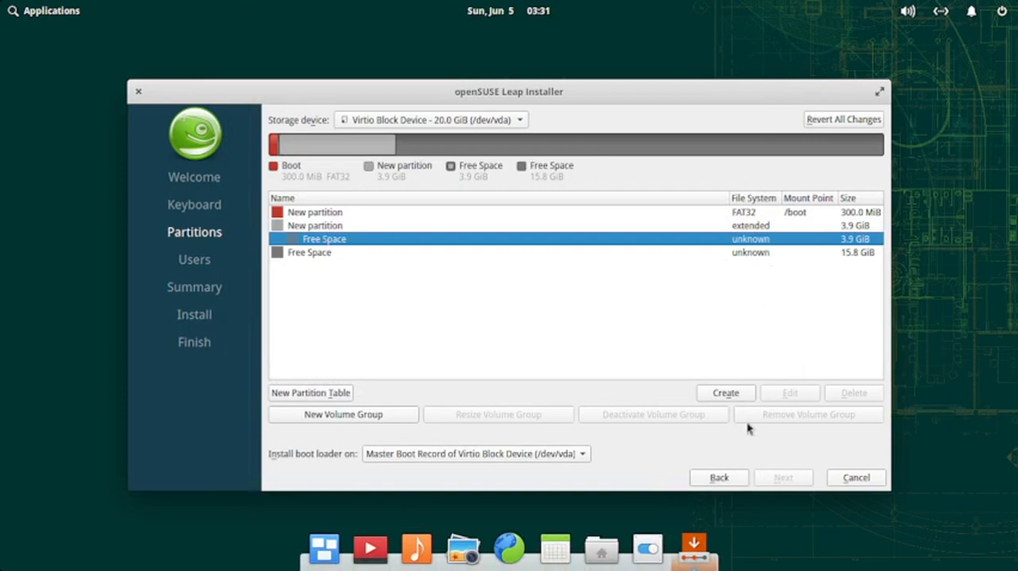
click(725, 394)
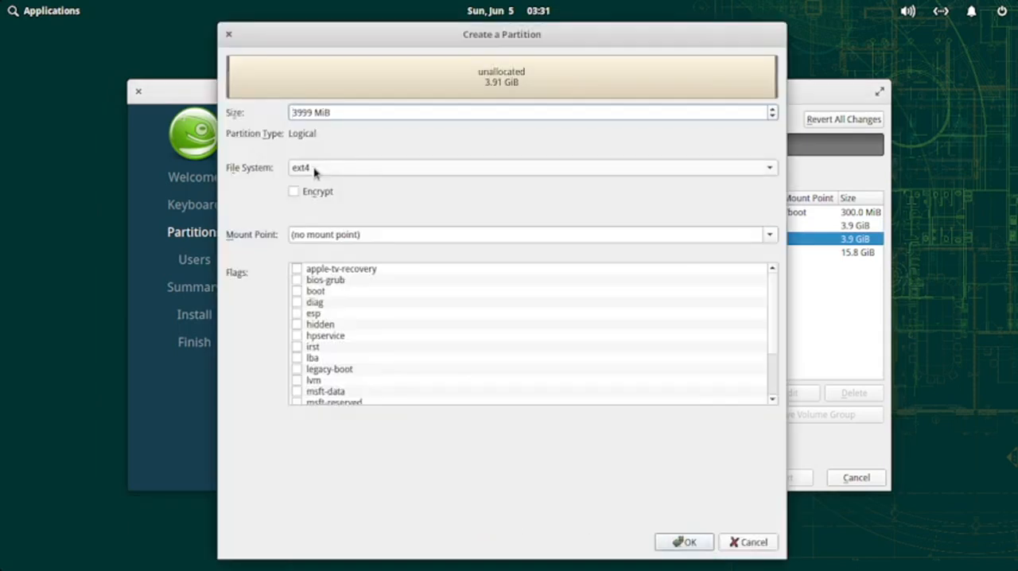
click(770, 234)
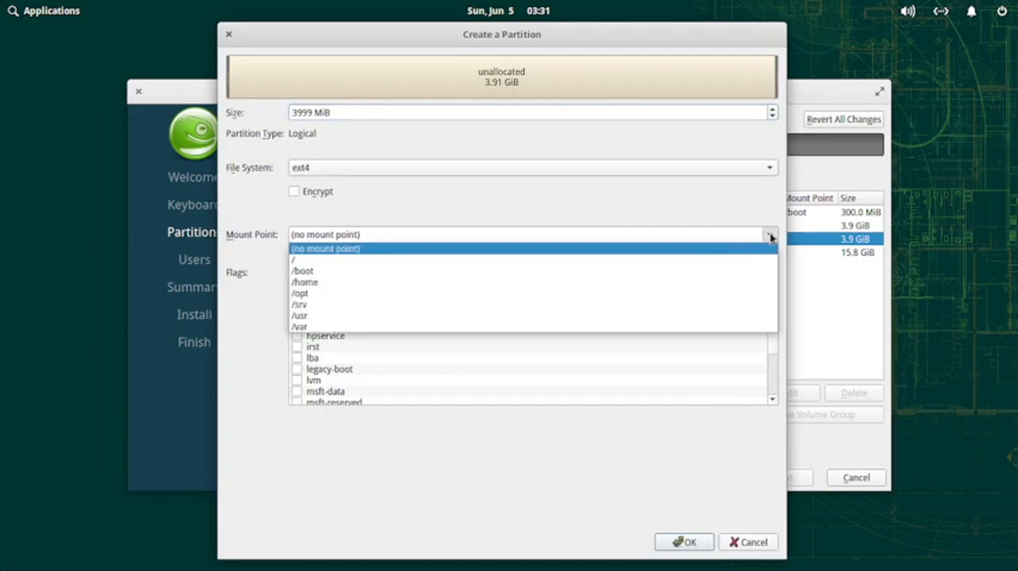
click(691, 263)
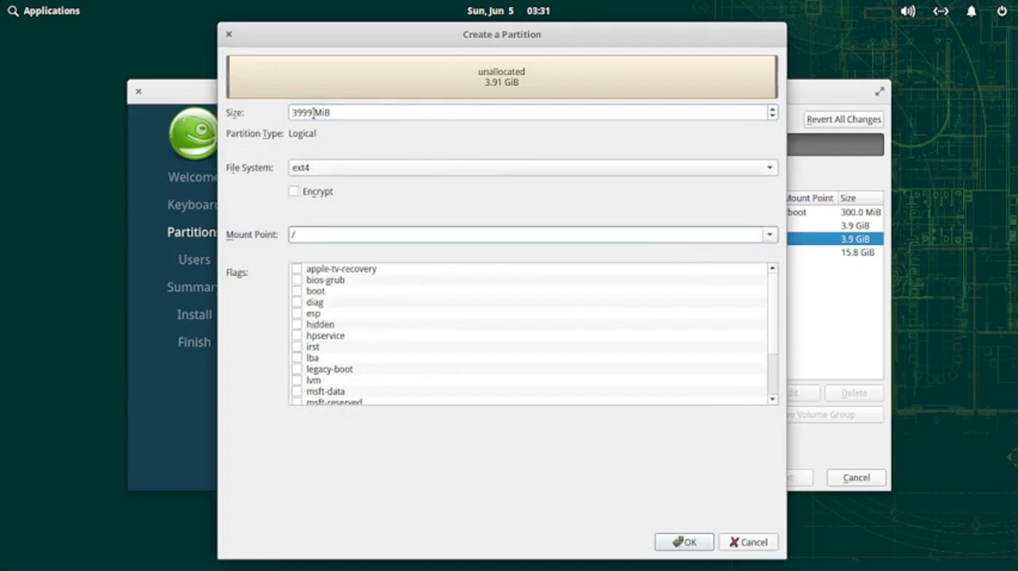
drag(577, 35, 623, 66)
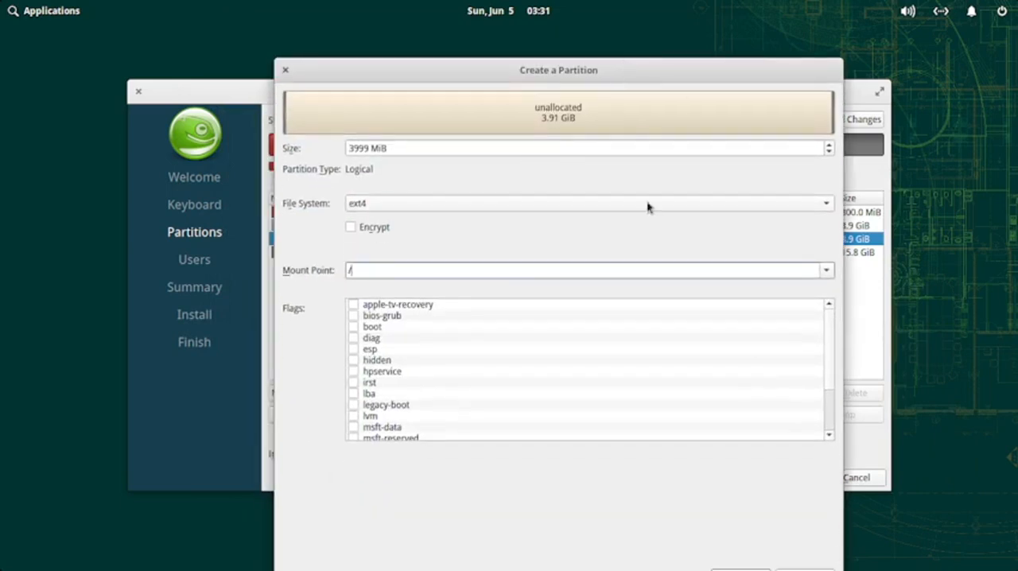
drag(559, 76, 547, 39)
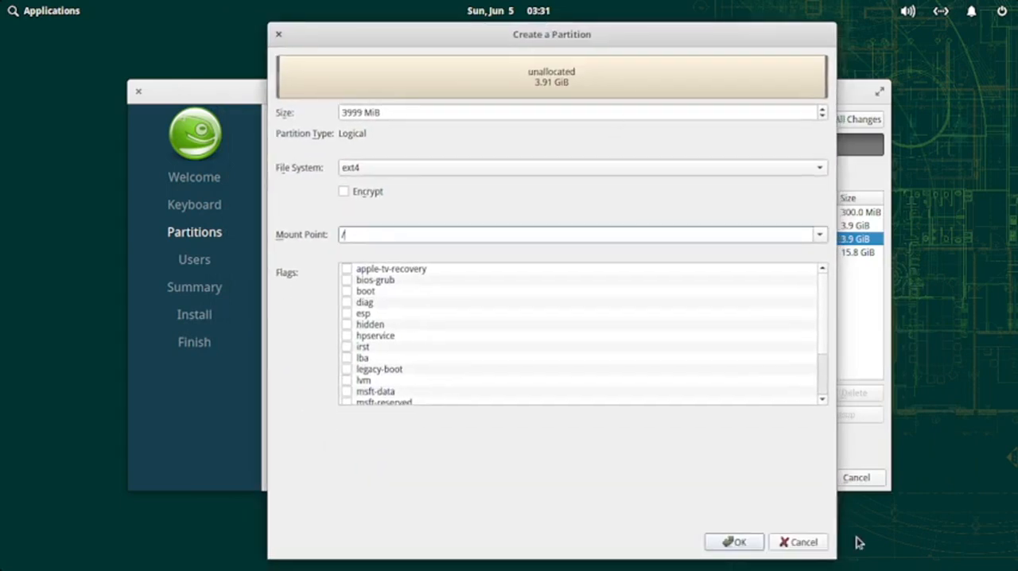
click(810, 542)
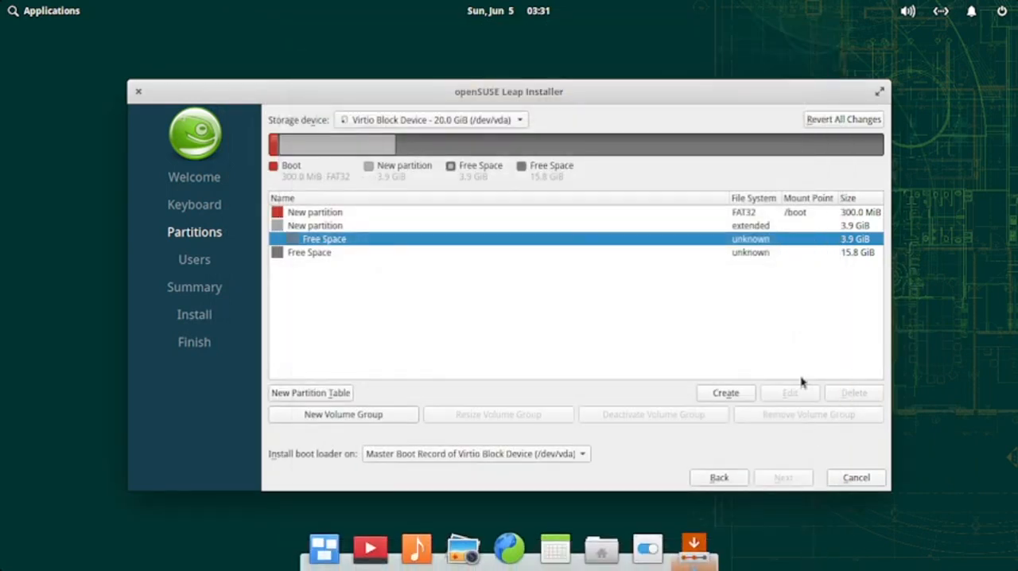
Step: Delete the new extended partition
click(317, 229)
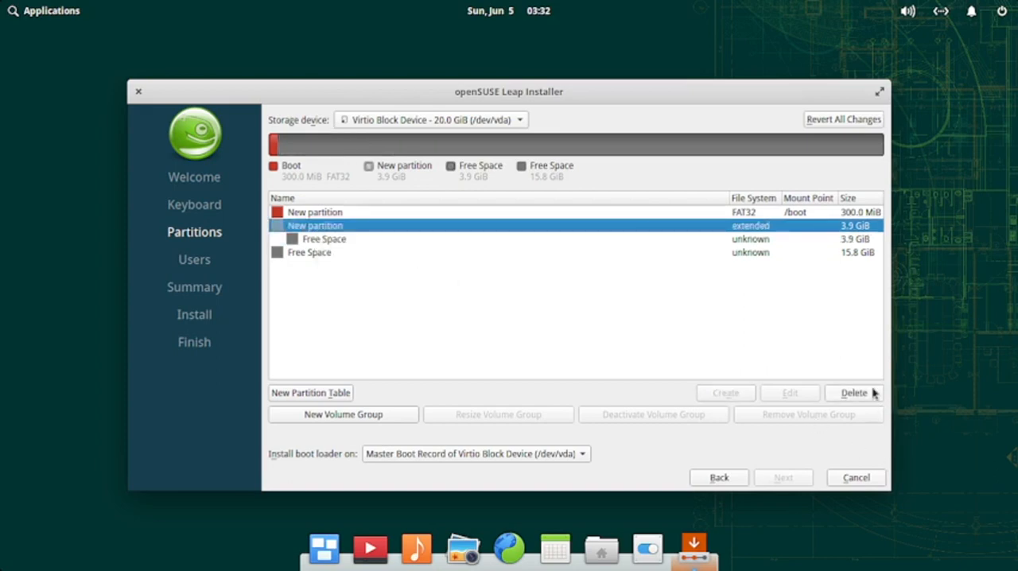
click(873, 393)
Step: Create a 4000 MiB primary linuxswap partition with the swap flag in the free space after the boot partition
click(323, 228)
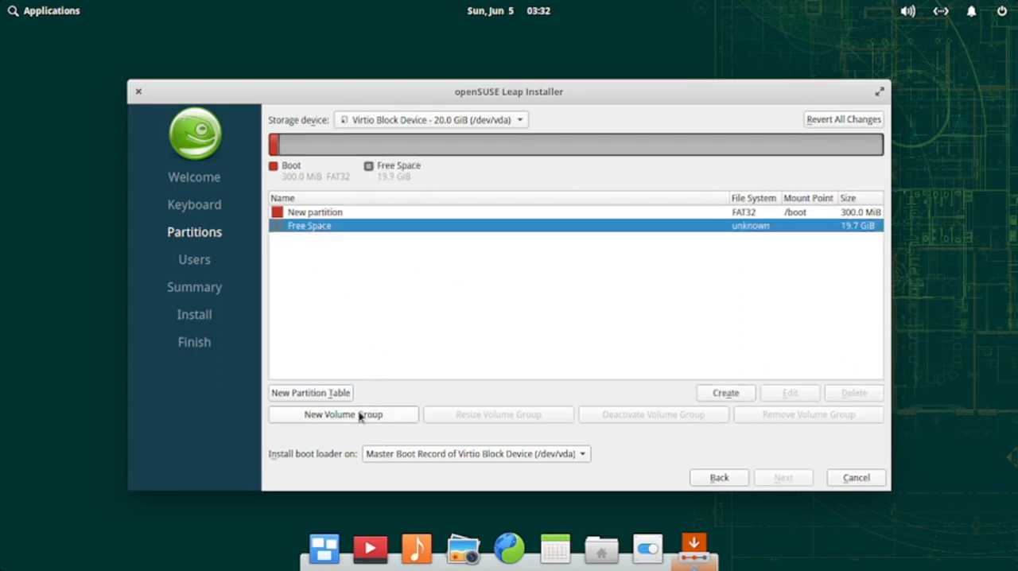
click(724, 393)
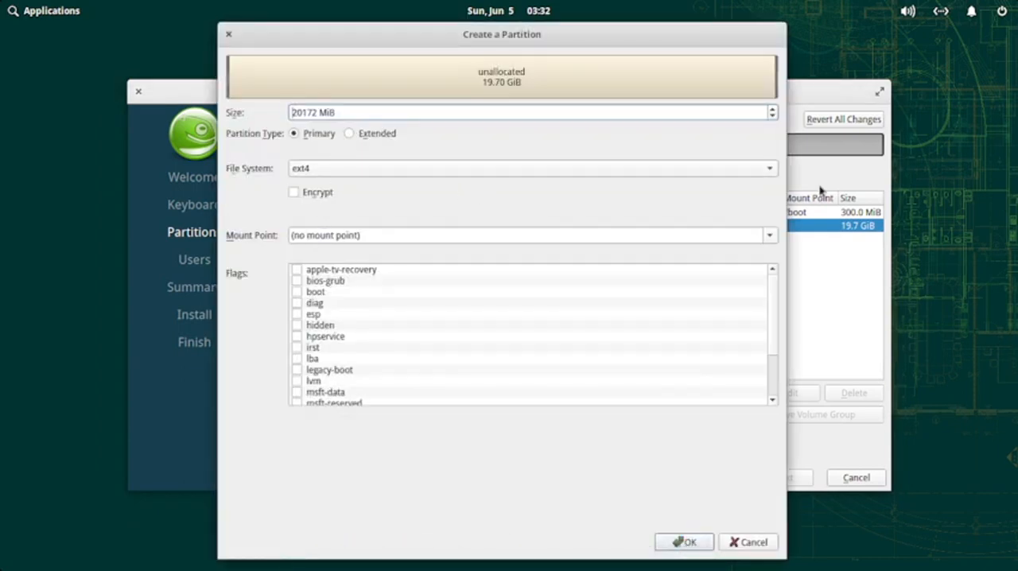
click(769, 168)
click(769, 168)
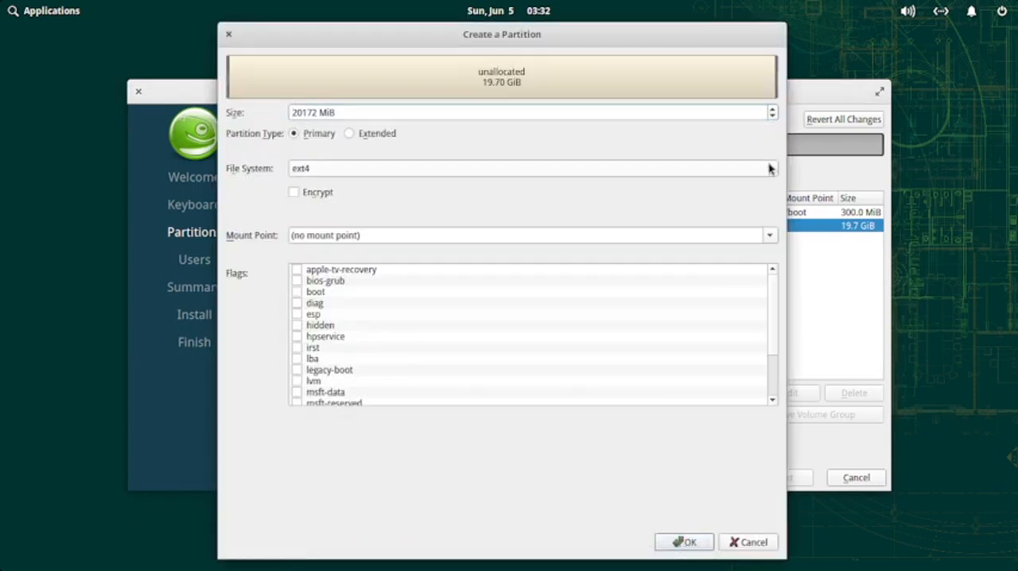
click(769, 167)
click(469, 186)
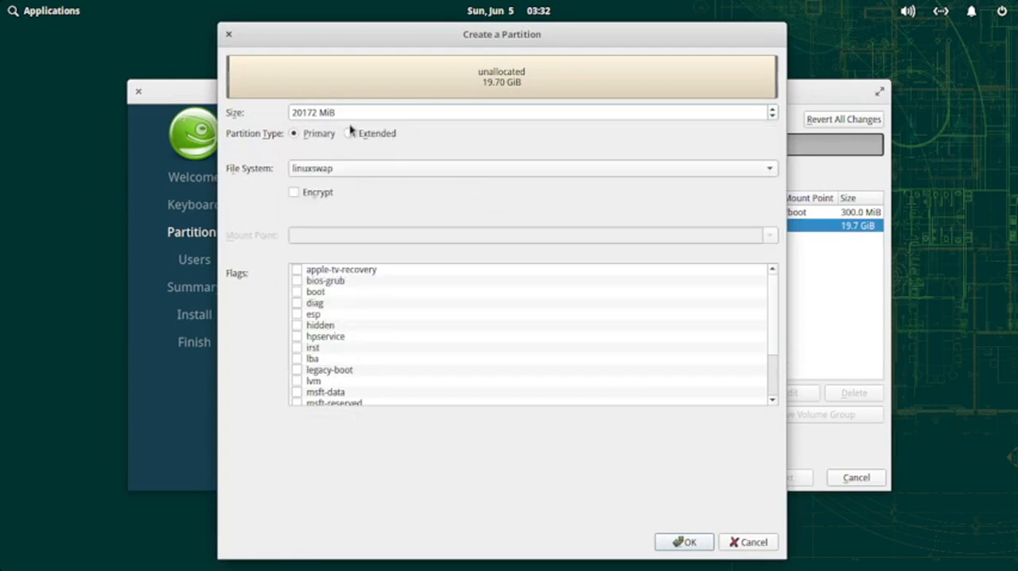
drag(316, 113, 281, 109)
text(4000)
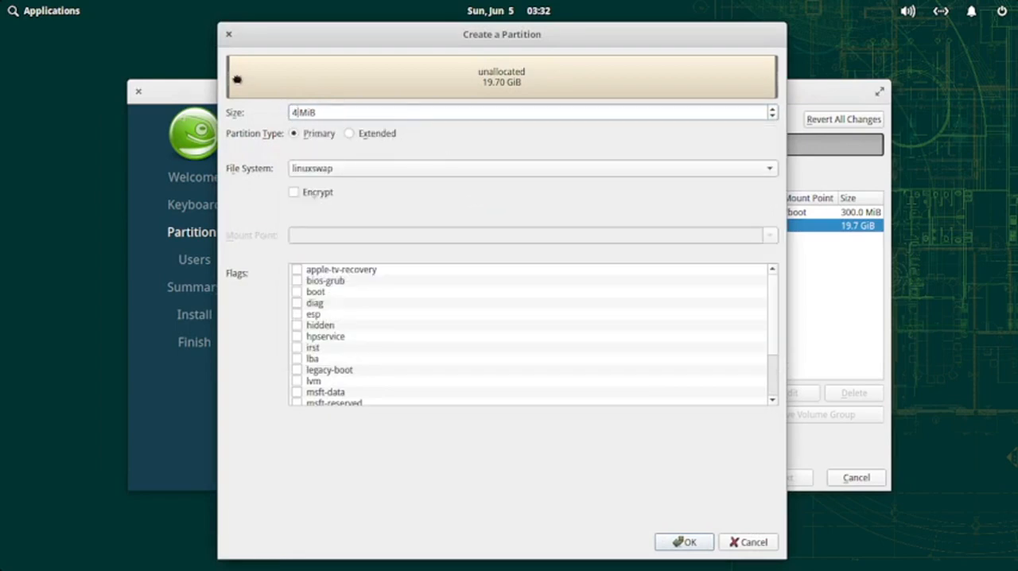
click(345, 199)
scroll(296, 382, down, 2)
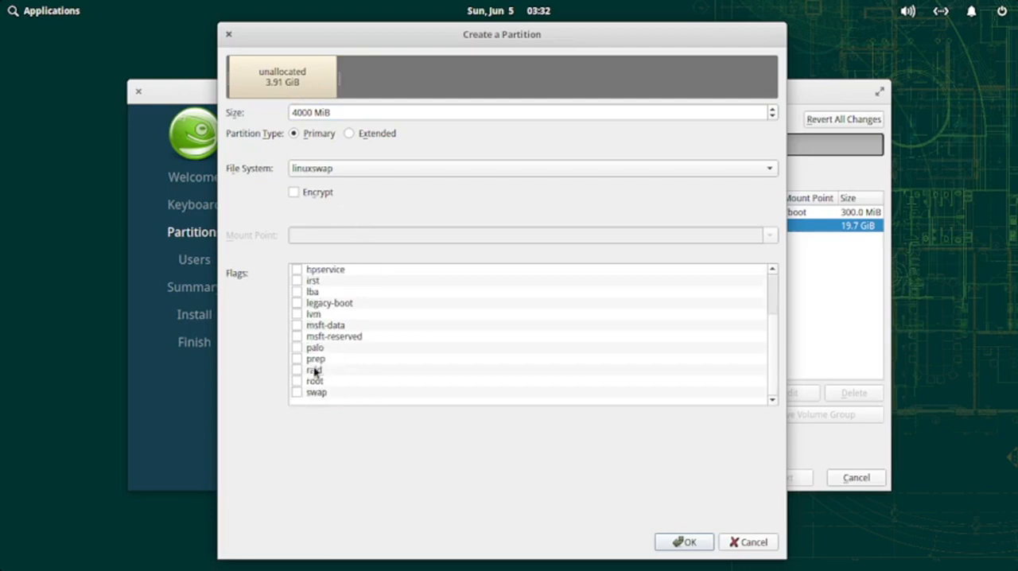
click(297, 393)
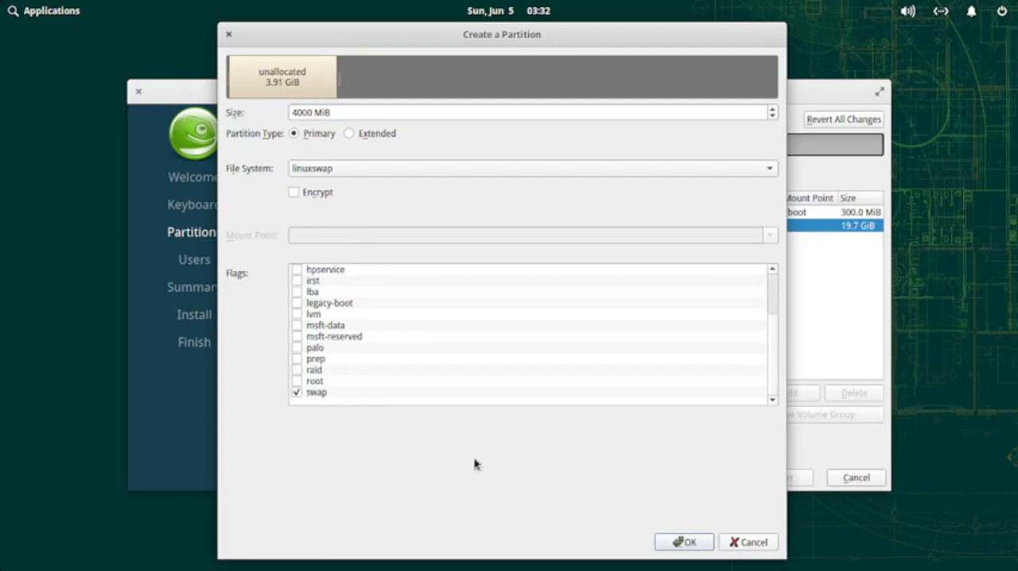
click(703, 544)
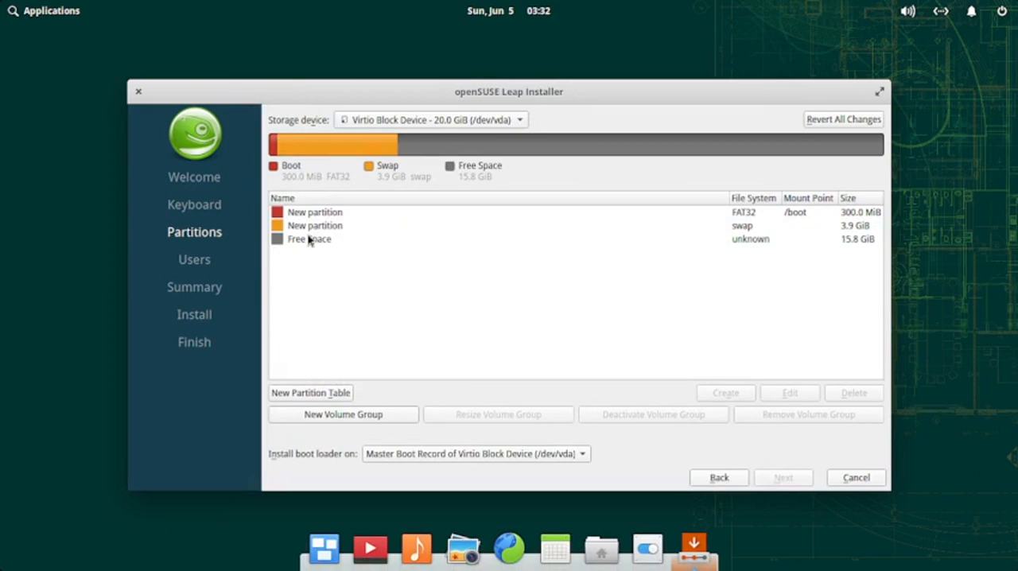
Step: Create a 16172 MiB primary ext4 partition with mount point / and the root flag in the remaining free space, and continue to user setup
click(310, 240)
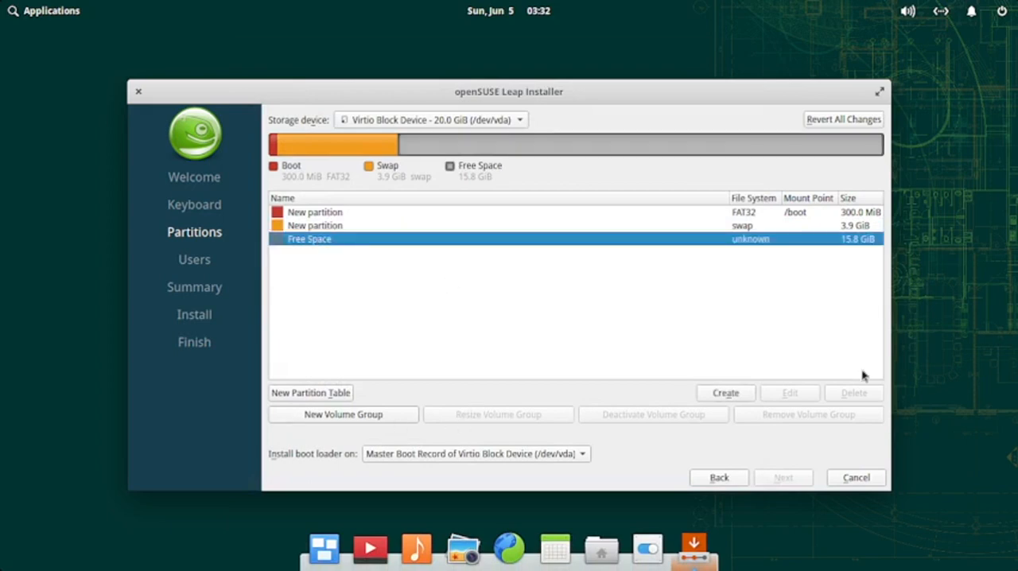
click(726, 394)
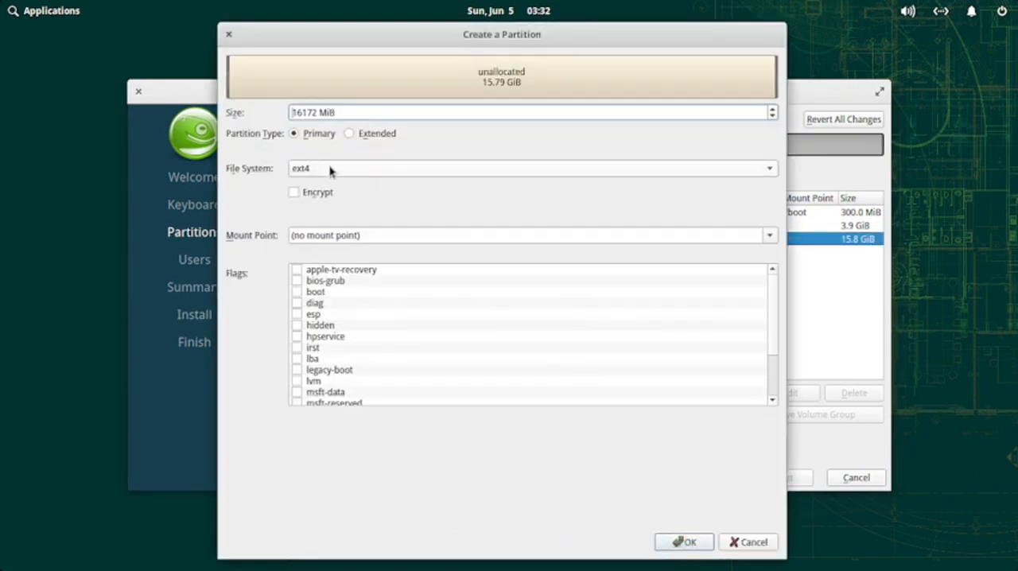
click(308, 235)
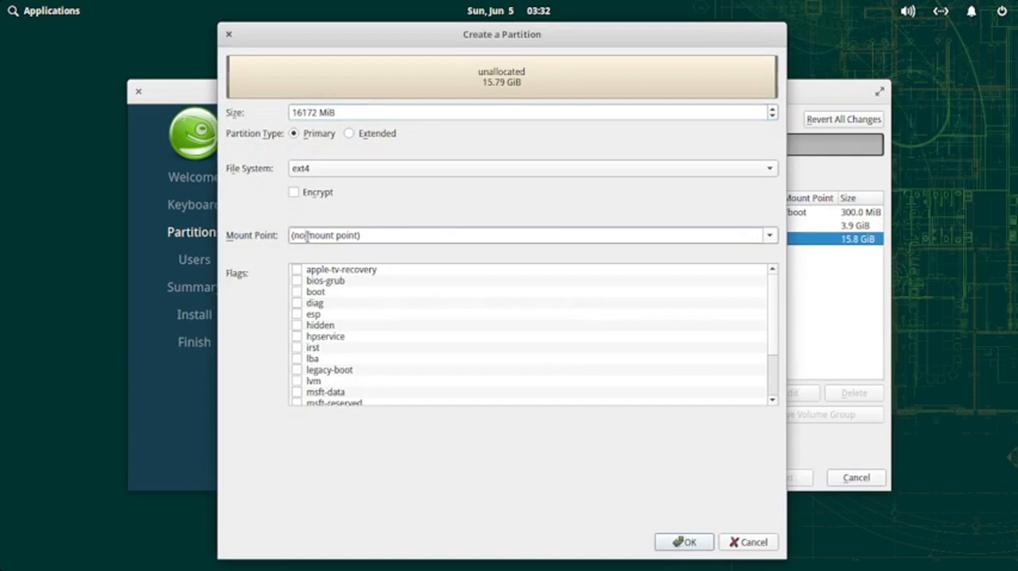
click(769, 236)
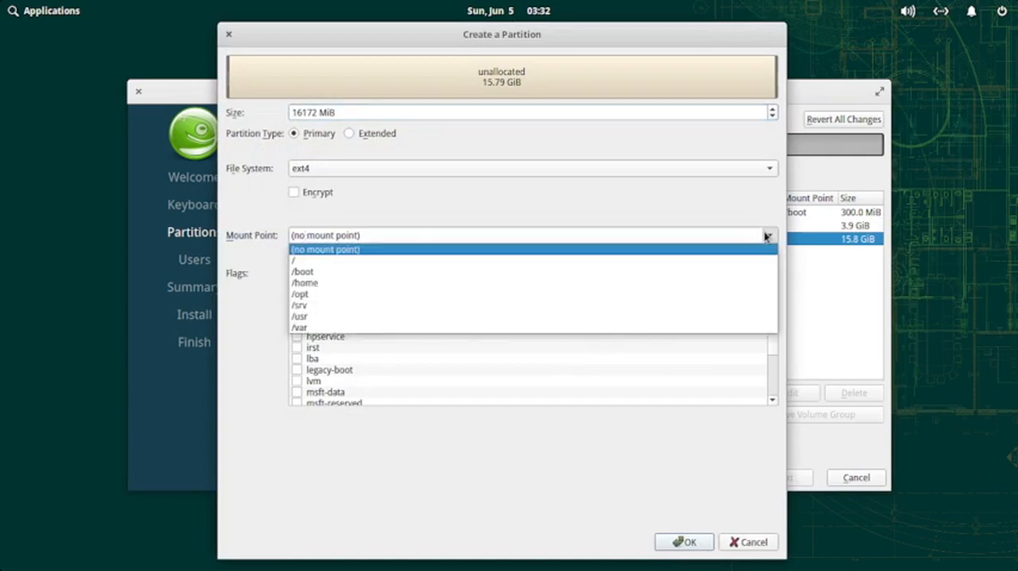
click(564, 262)
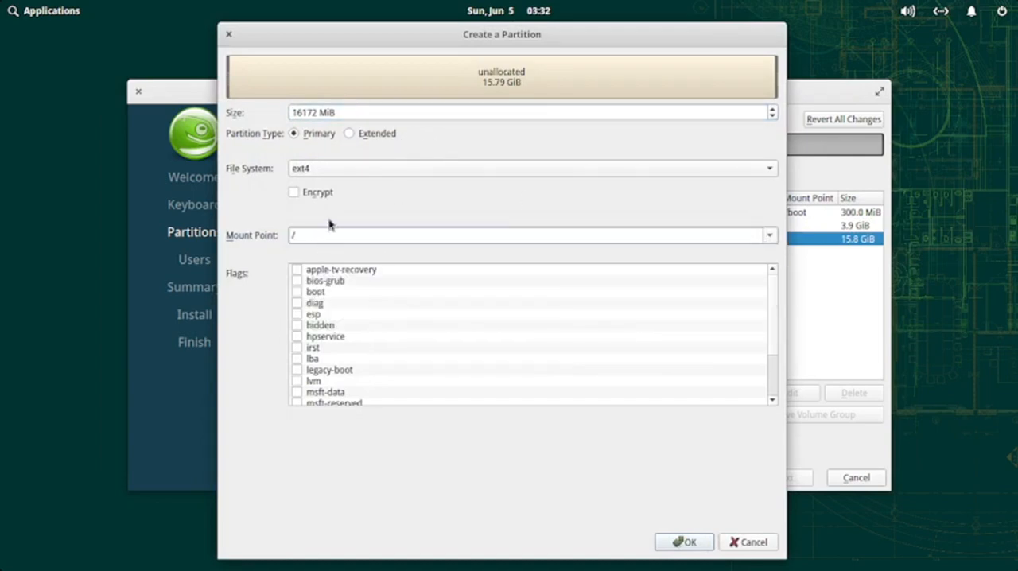
scroll(299, 393, down, 3)
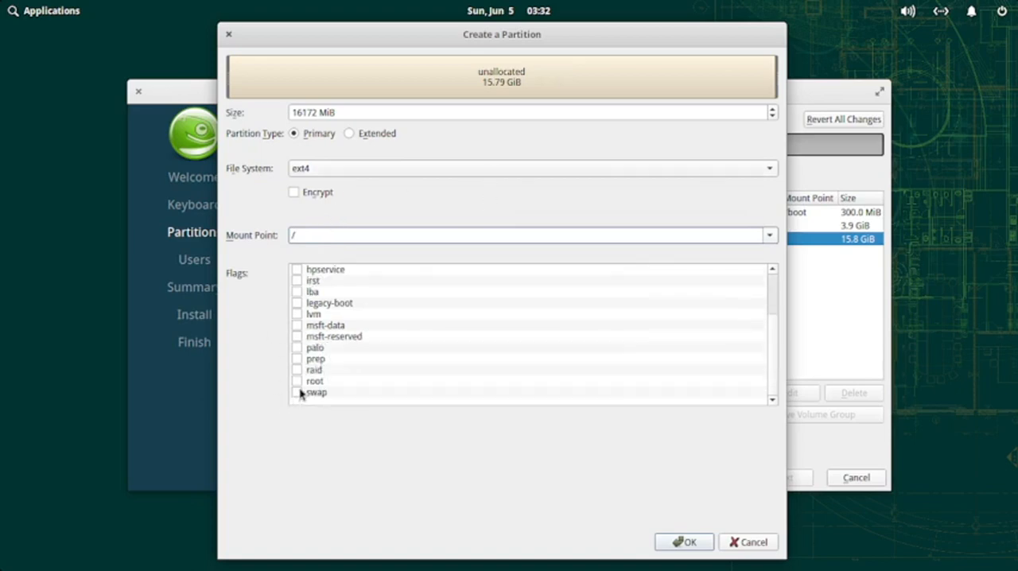
click(297, 382)
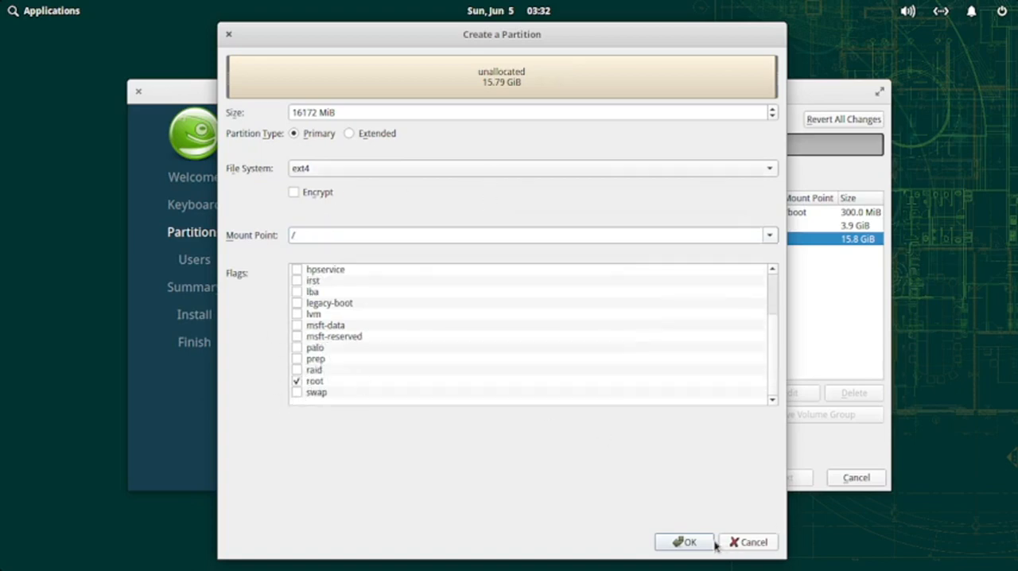
click(686, 543)
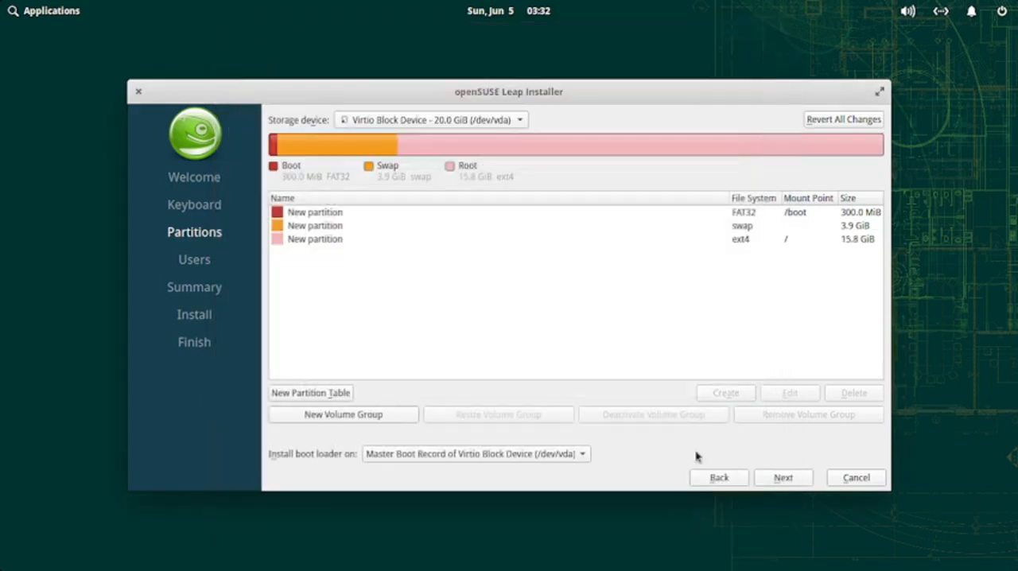
click(784, 478)
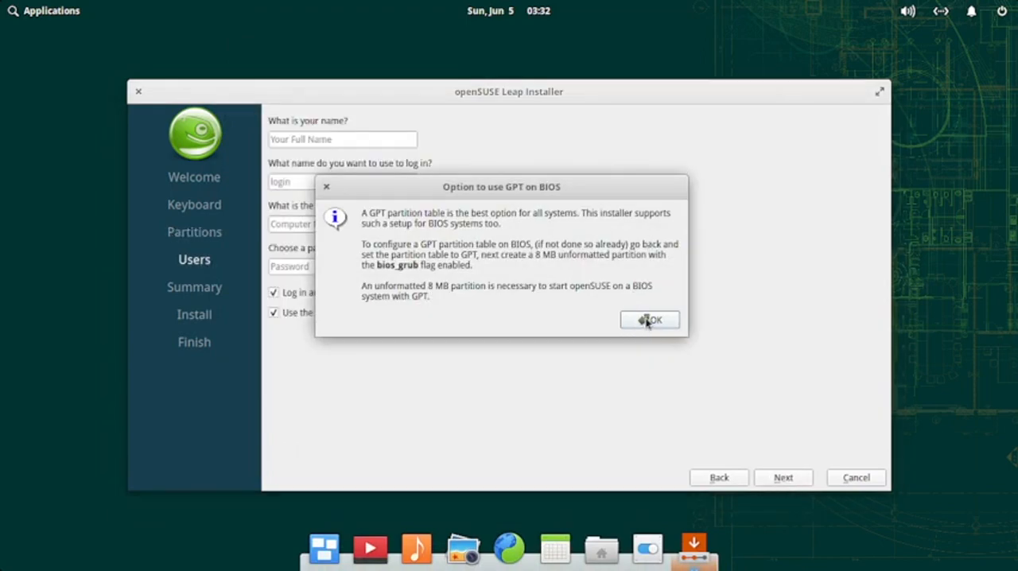
click(648, 321)
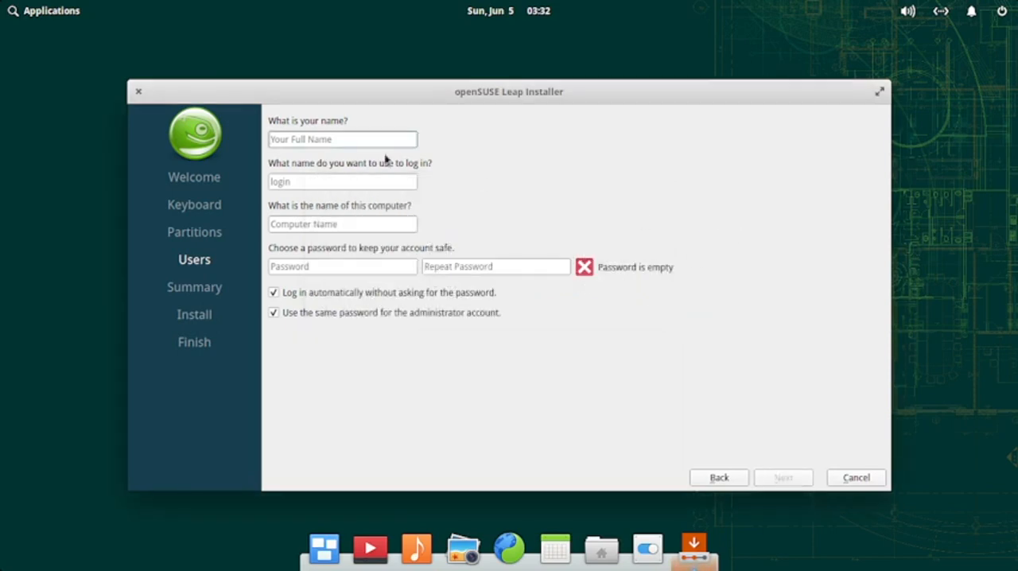
Step: Enter the user's name and shorten the suggested computer name so that it ends in "standardpc"
text(sam)
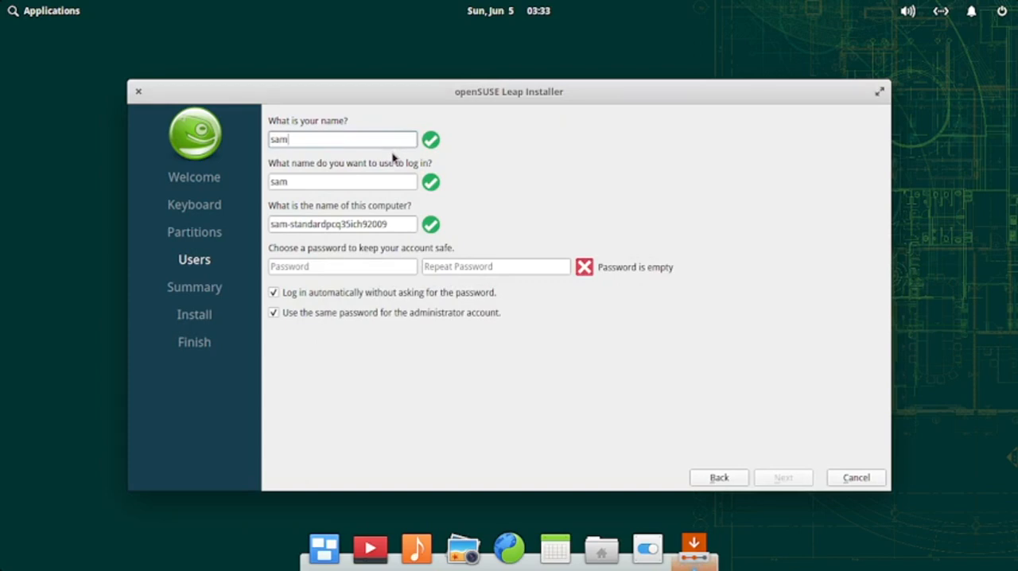
click(390, 226)
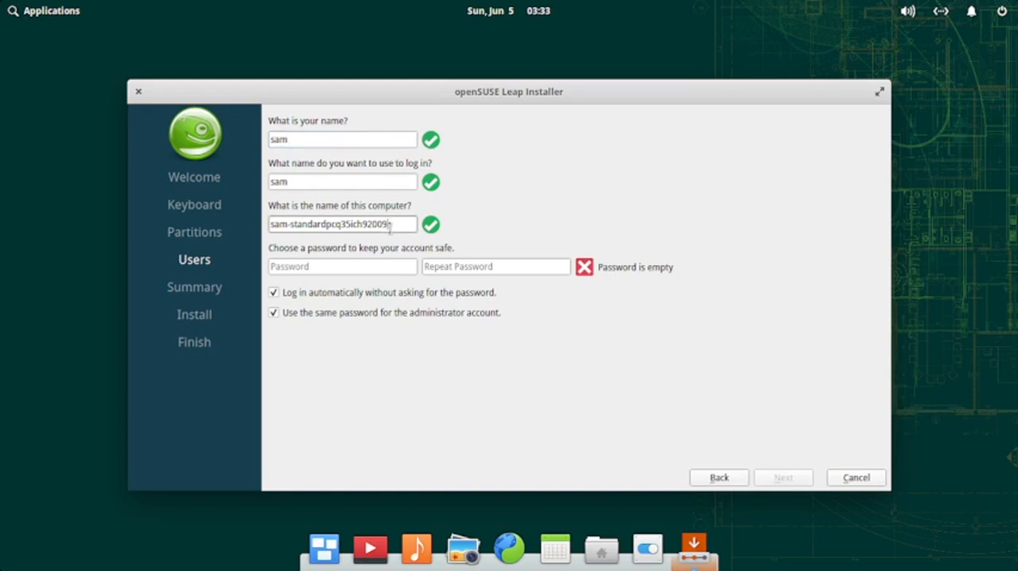
key(BackSpace)
key(BackSpace)
key(BackSpace)
key(BackSpace)
key(BackSpace)
key(BackSpace)
key(BackSpace)
key(BackSpace)
key(BackSpace)
key(BackSpace)
key(BackSpace)
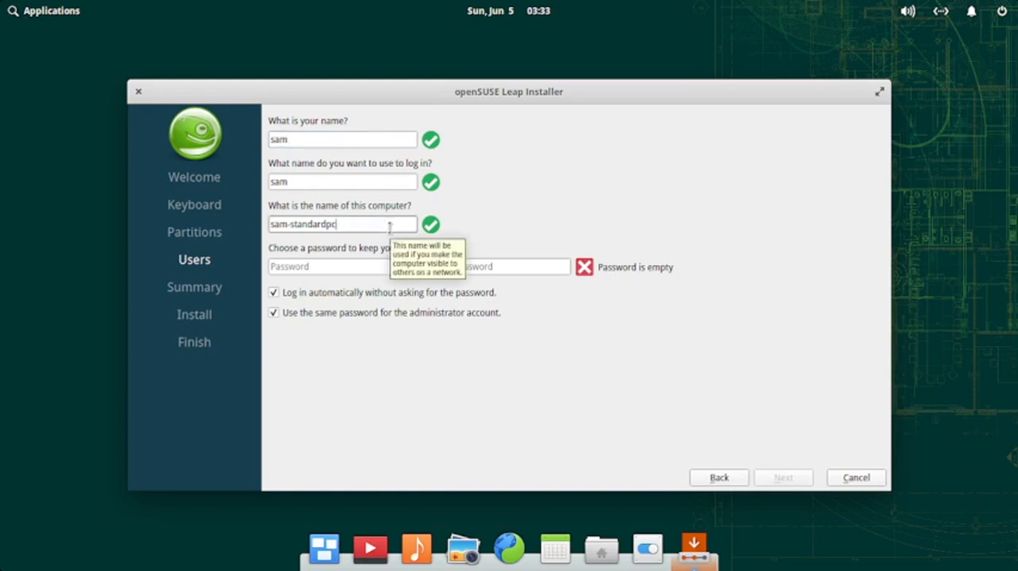
Step: Enter and repeat the account password, and turn off automatic login without asking for the password
click(366, 266)
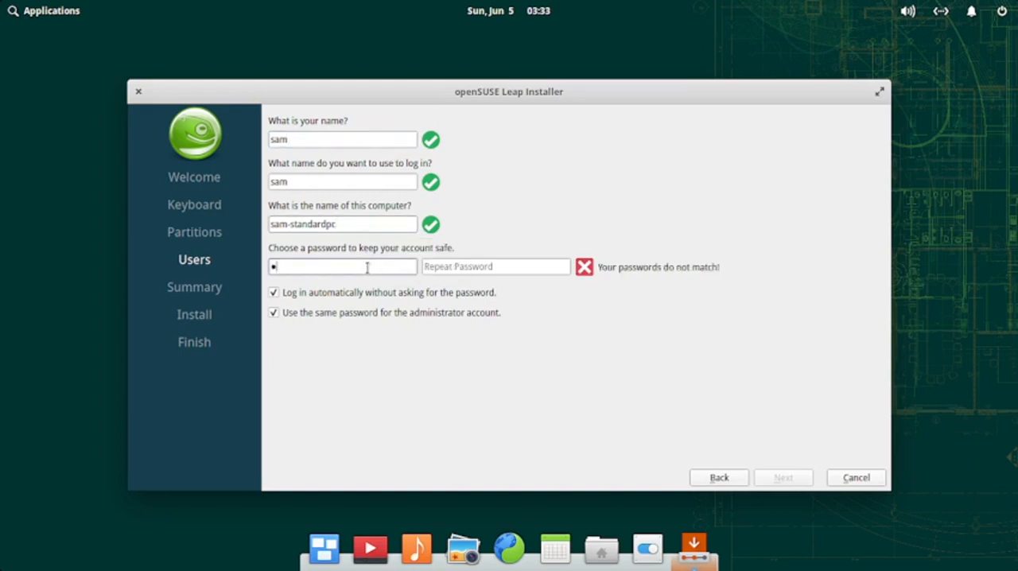
click(488, 270)
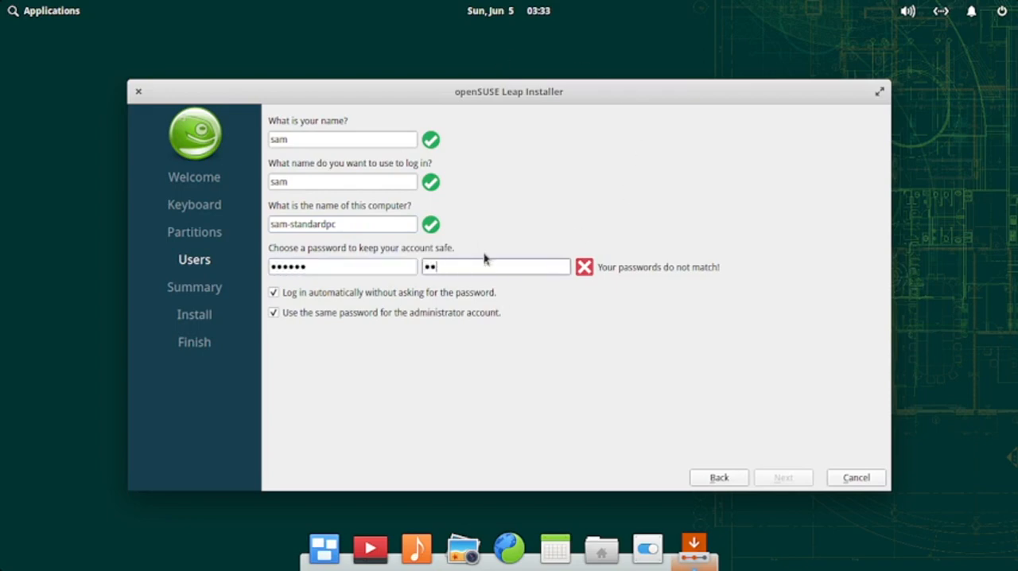
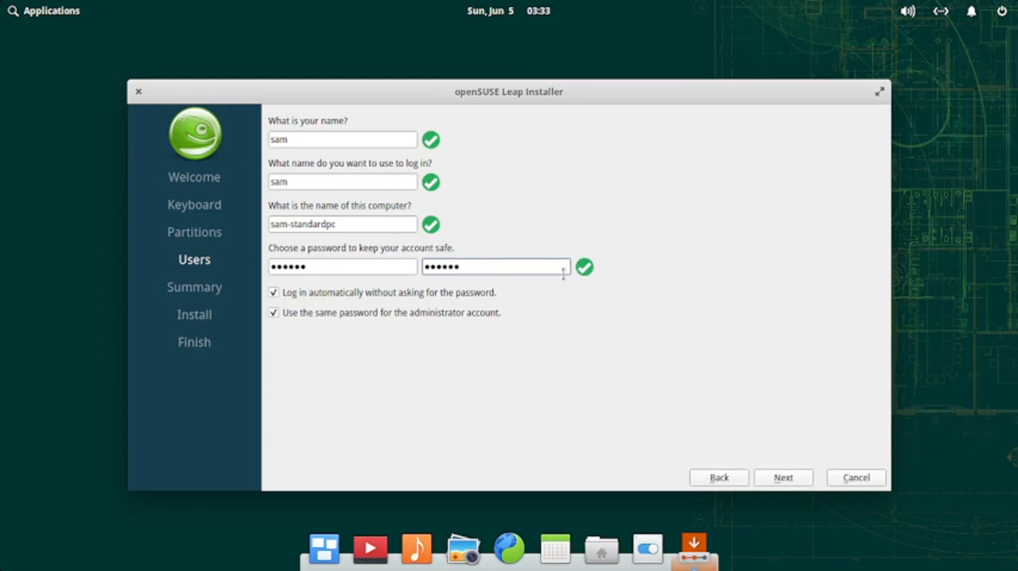
click(364, 296)
Step: Accept the user settings and start the installation from the summary, advancing the slideshow by one slide
click(773, 479)
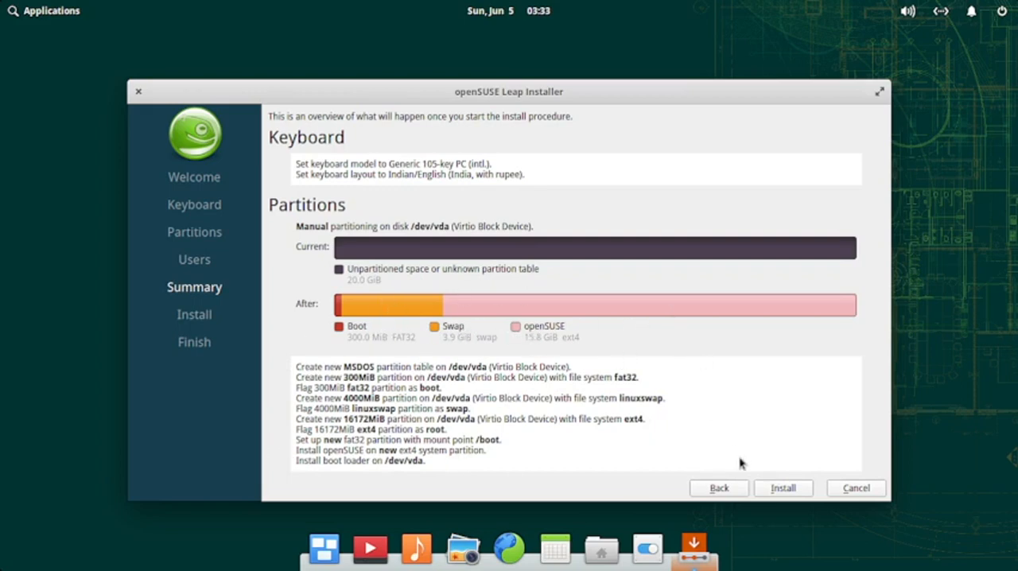
click(783, 489)
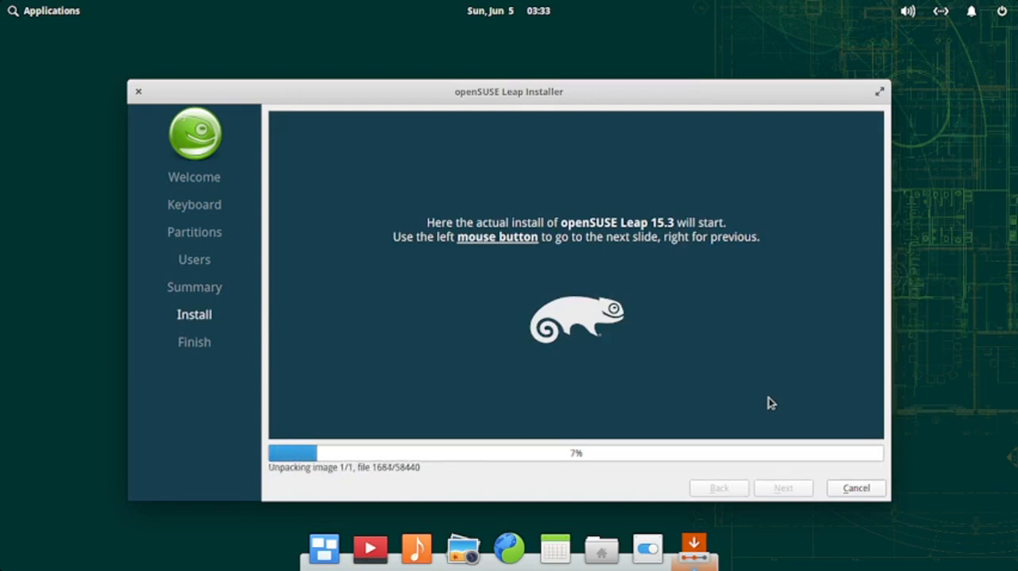
click(769, 403)
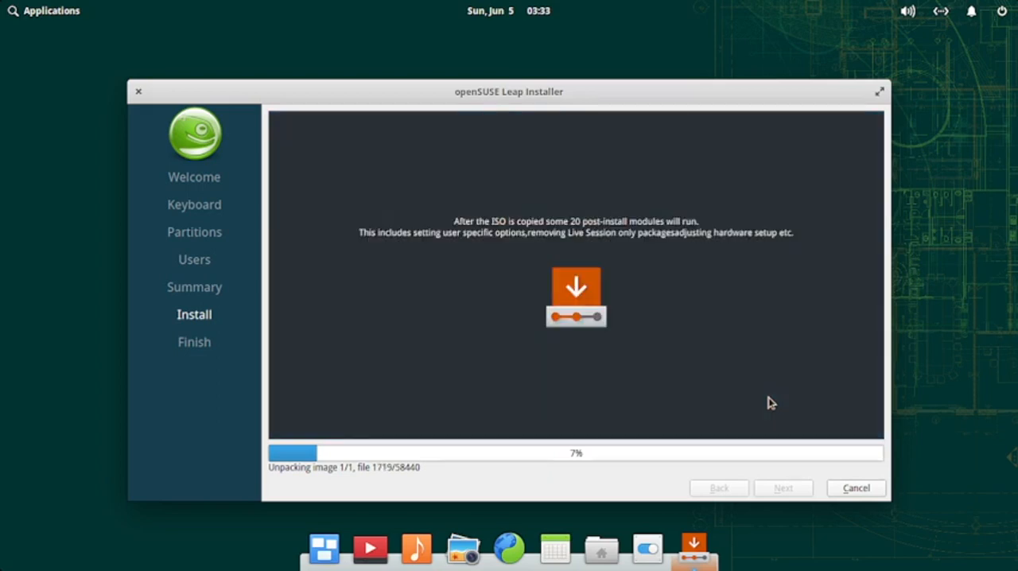